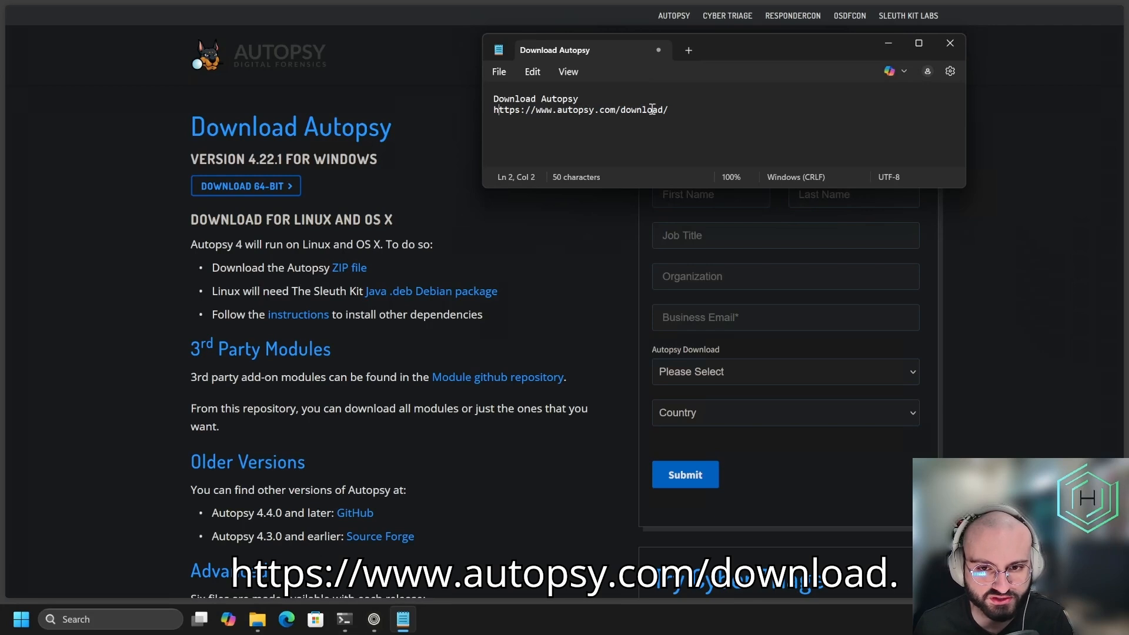
Step: Examine the Windows and the Linux and OS X download options on the Autopsy download page
{"action": "left_click", "coordinate": [320, 153]}
{"action": "left_click_drag", "start_coordinate": [192, 155], "coordinate": [369, 157]}
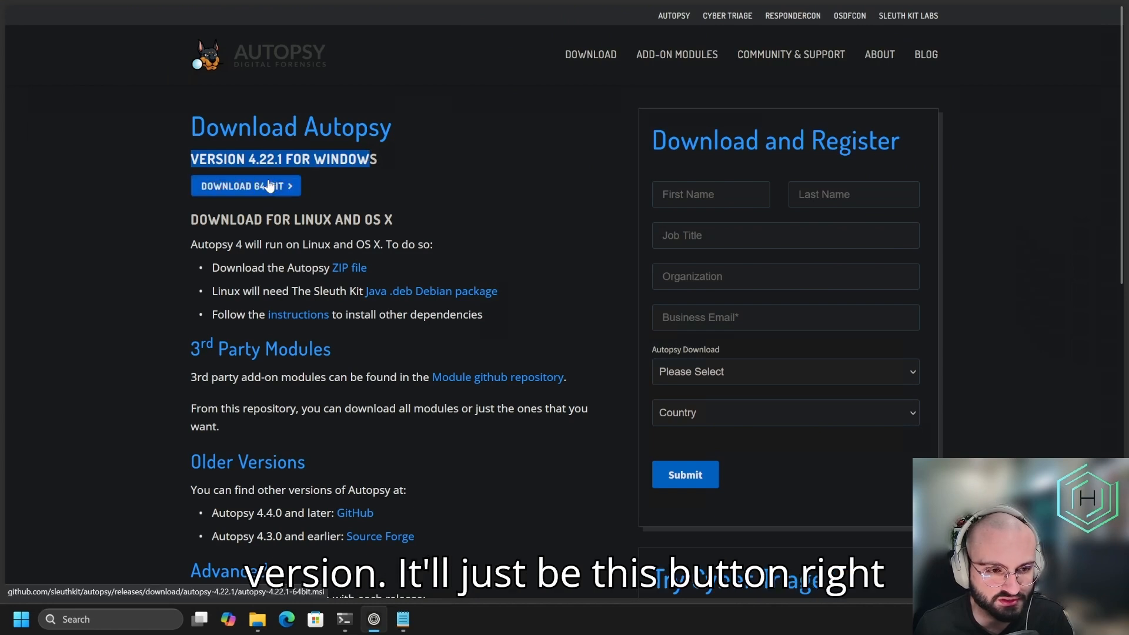
{"action": "left_click_drag", "start_coordinate": [294, 219], "coordinate": [393, 220]}
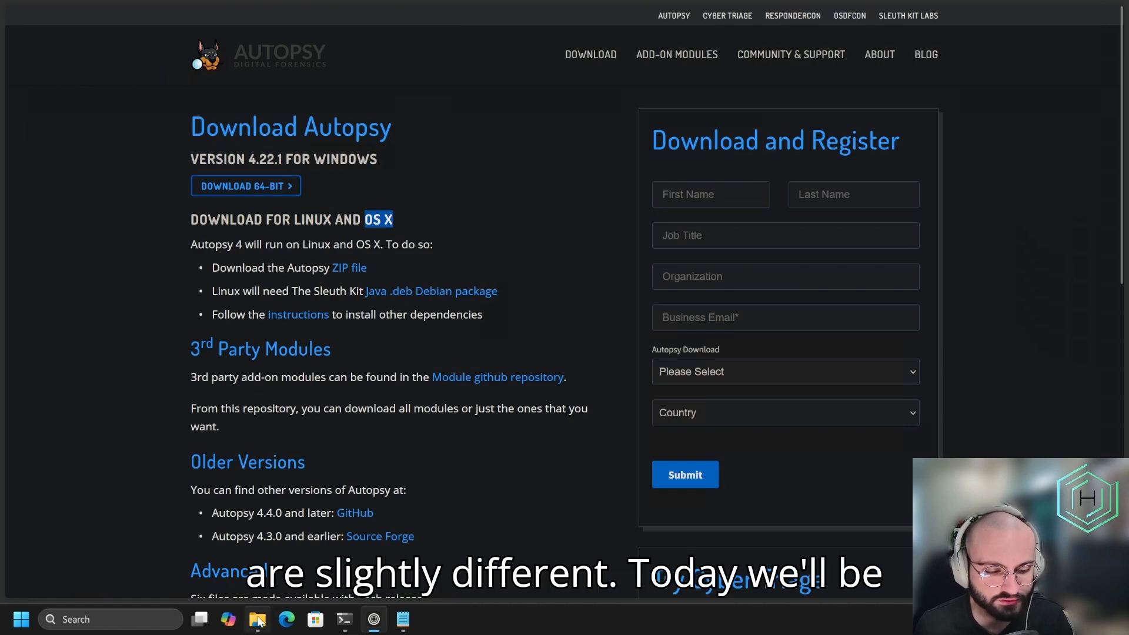
Step: Switch to File Explorer and run the autopsy-4.22.1-64bit.msi installer from the empty 2 folder
{"action": "mouse_move", "coordinate": [257, 621]}
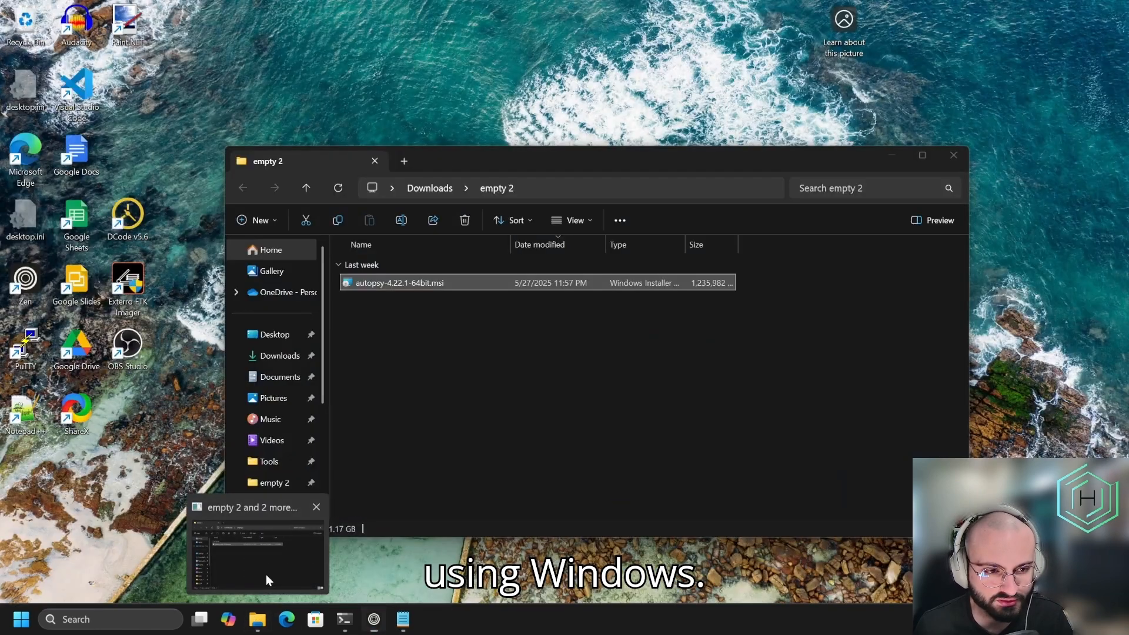
{"action": "left_click", "coordinate": [266, 574]}
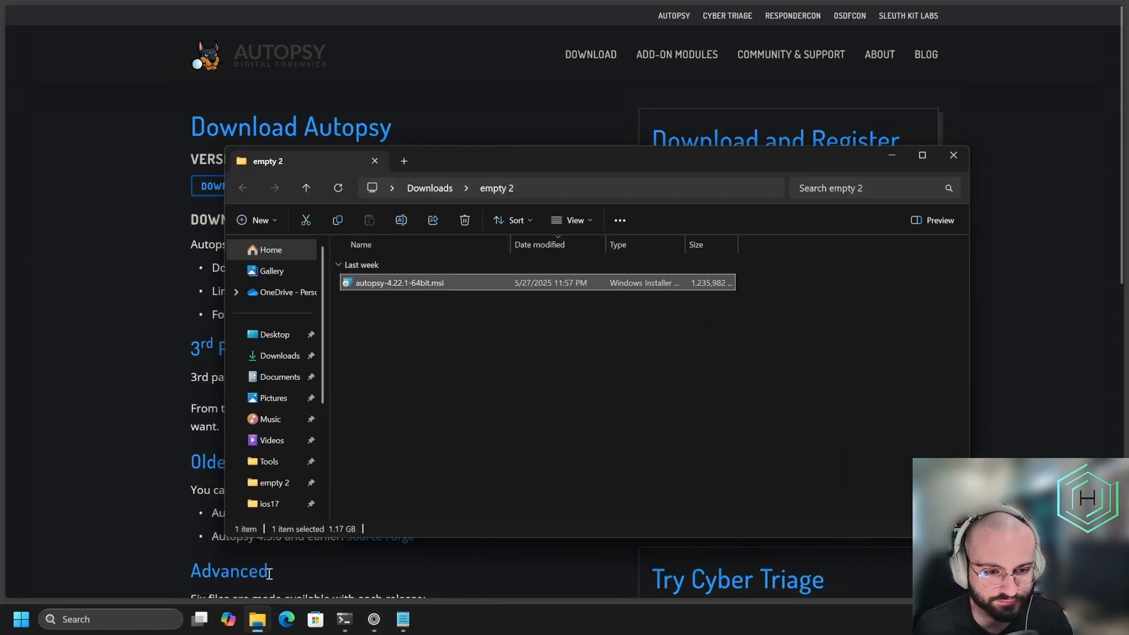
{"action": "left_click", "coordinate": [360, 304]}
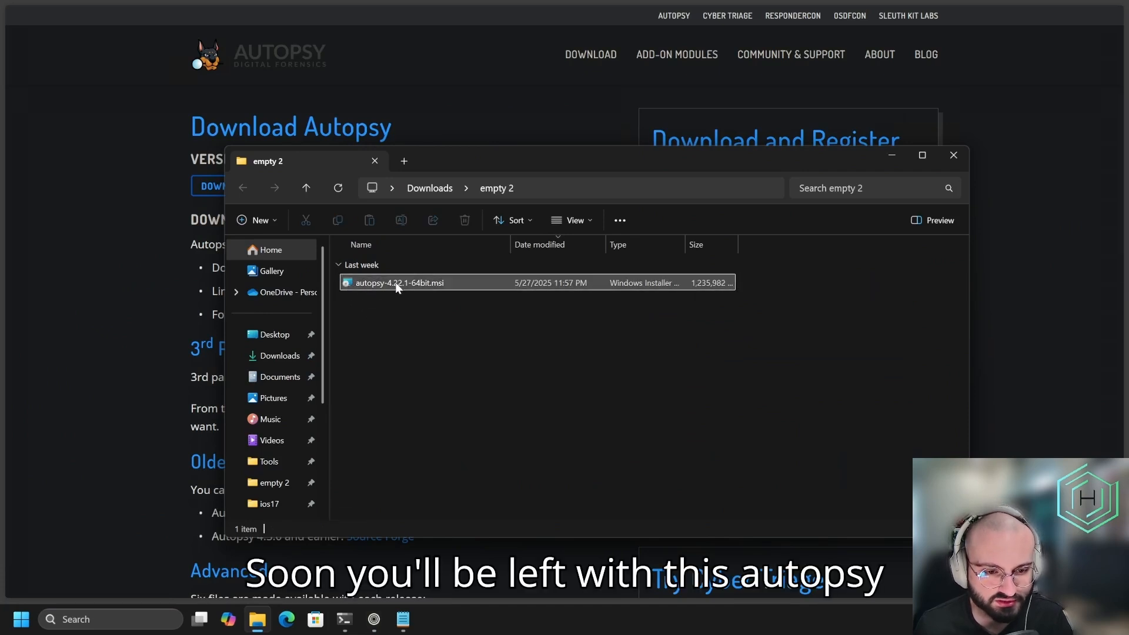
{"action": "right_click", "coordinate": [442, 284]}
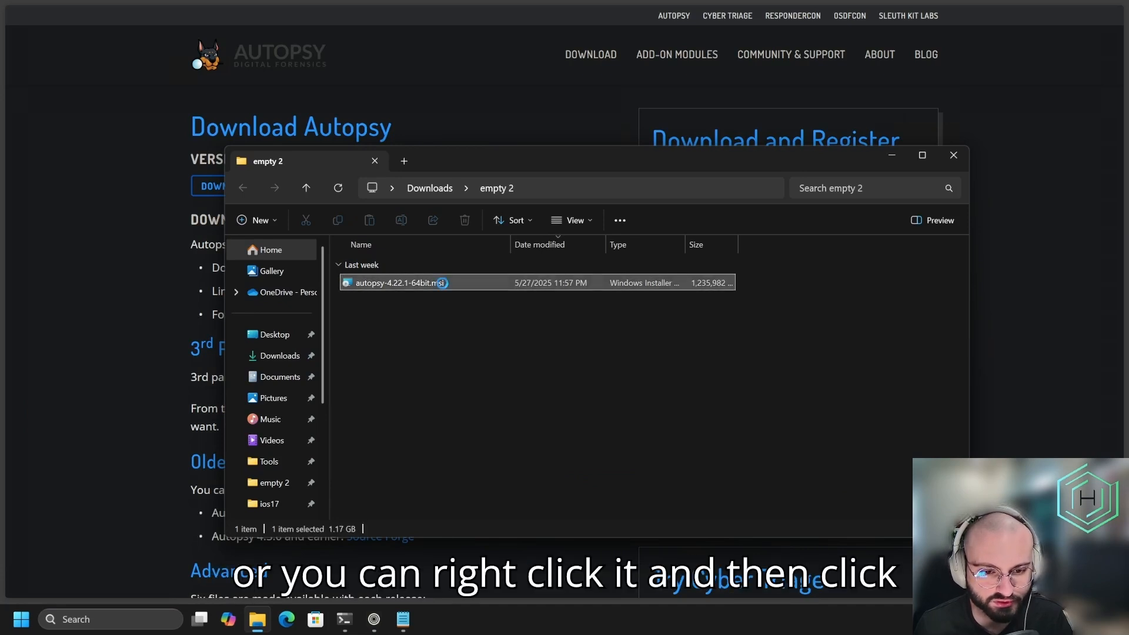
{"action": "left_click", "coordinate": [471, 260]}
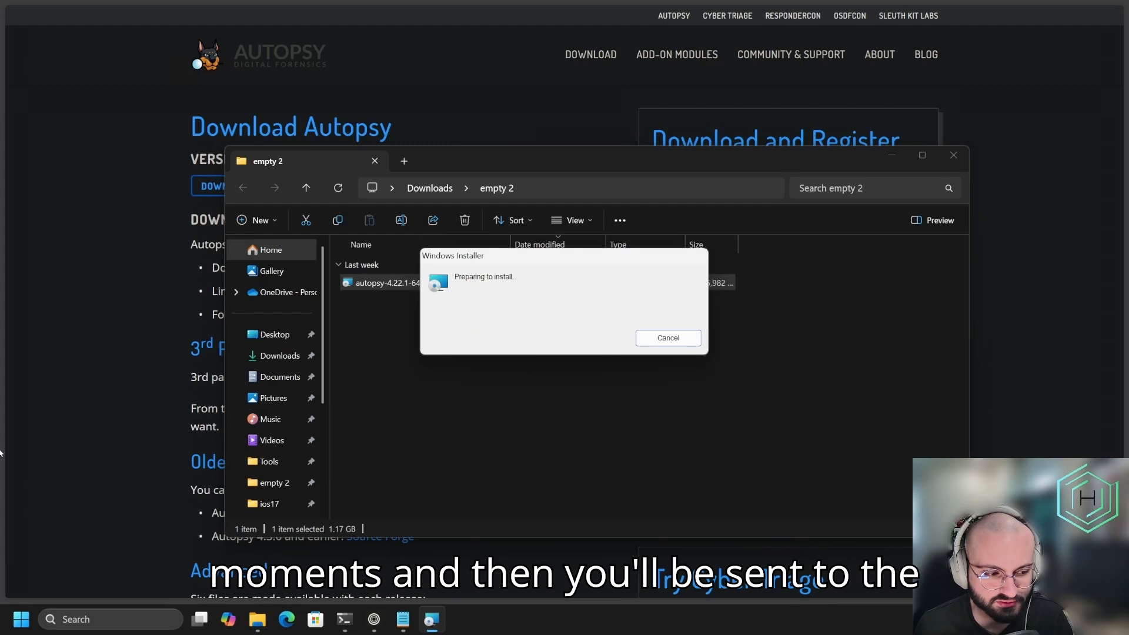
Step: Install Autopsy in the default folder C:\Program Files\Autopsy-4.22.1\, allow it to change the device, and exit the setup wizard
{"action": "mouse_move", "coordinate": [1, 317]}
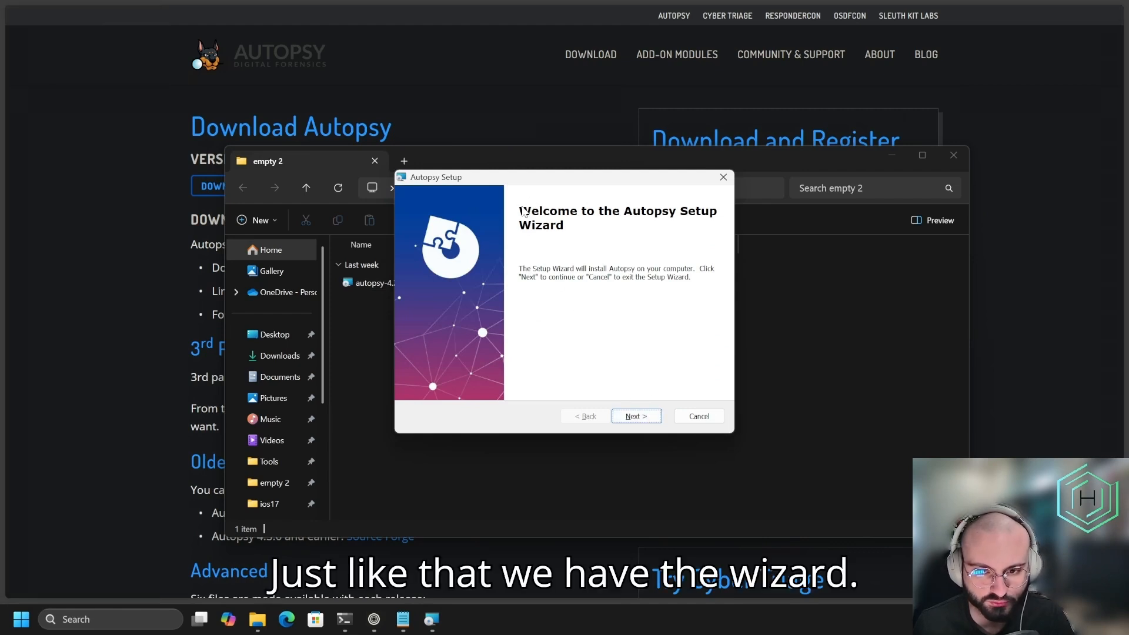
{"action": "left_click", "coordinate": [636, 415]}
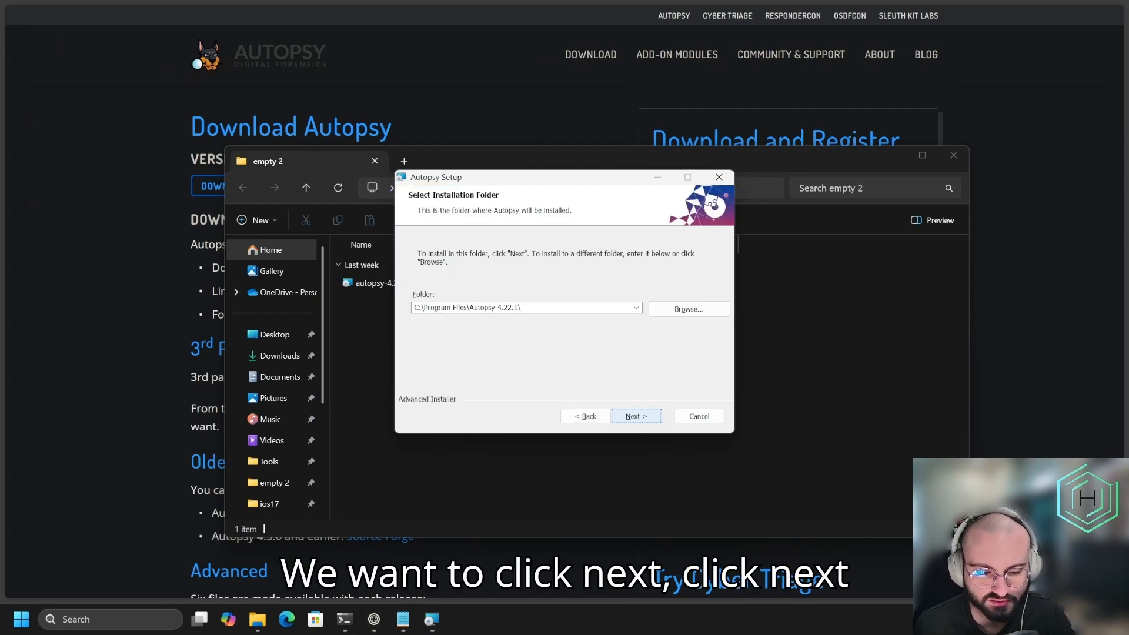
{"action": "left_click", "coordinate": [624, 416]}
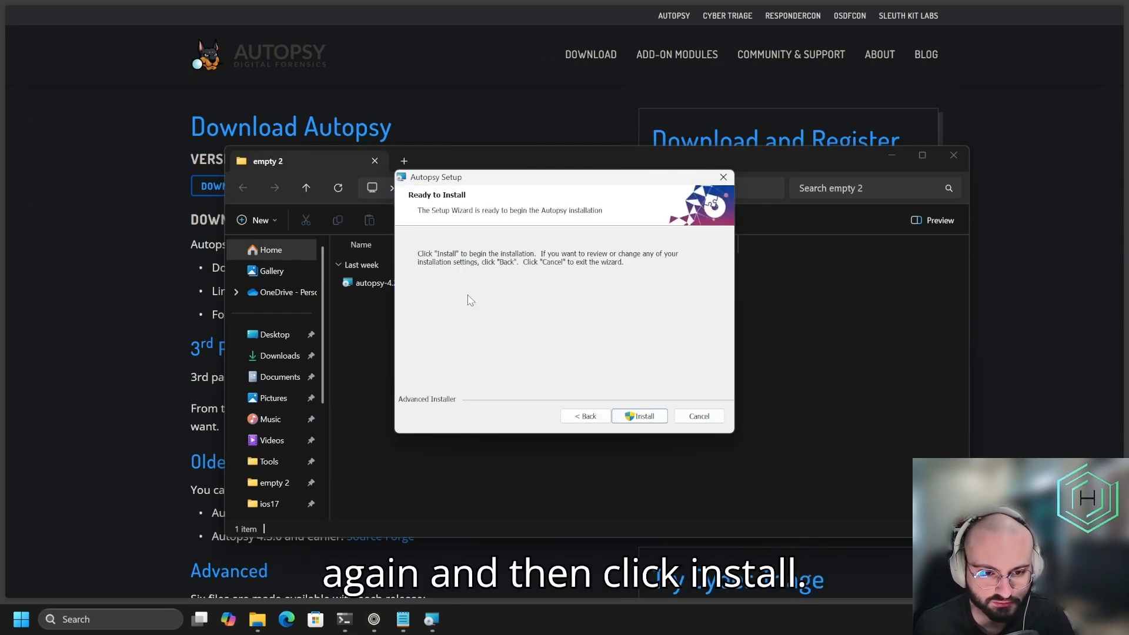
{"action": "left_click", "coordinate": [649, 414]}
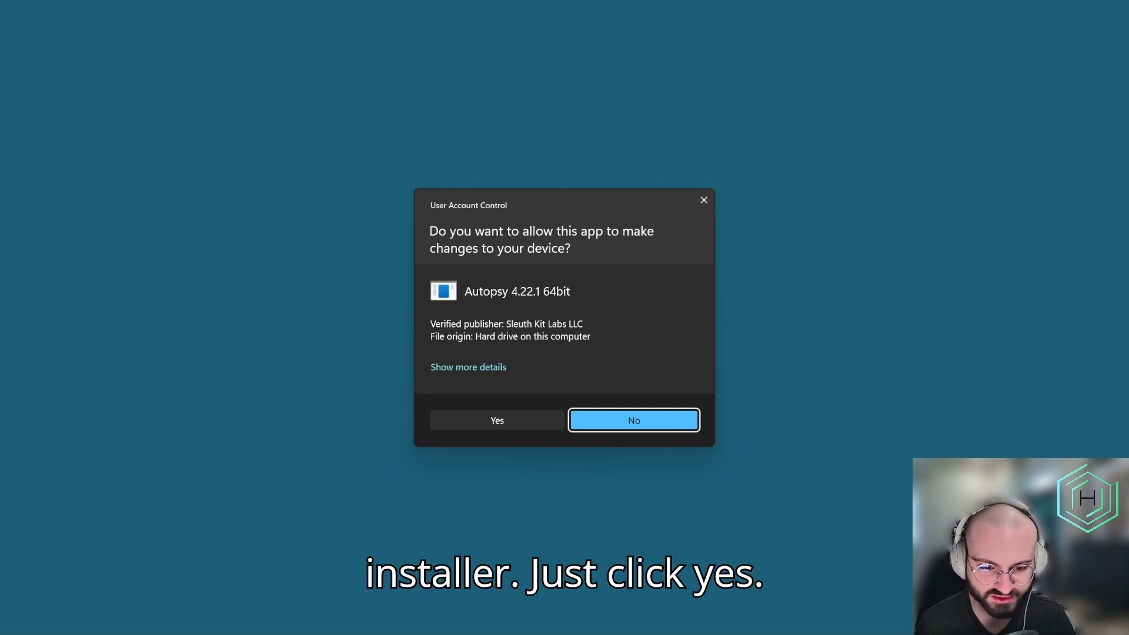
{"action": "left_click", "coordinate": [498, 421]}
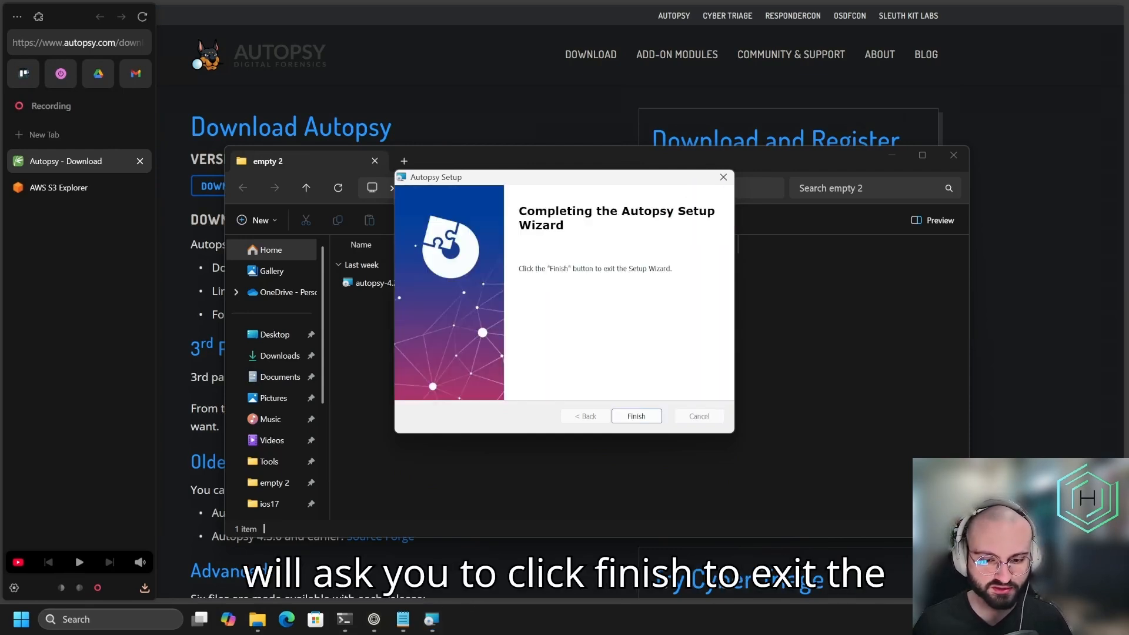
{"action": "left_click", "coordinate": [635, 416]}
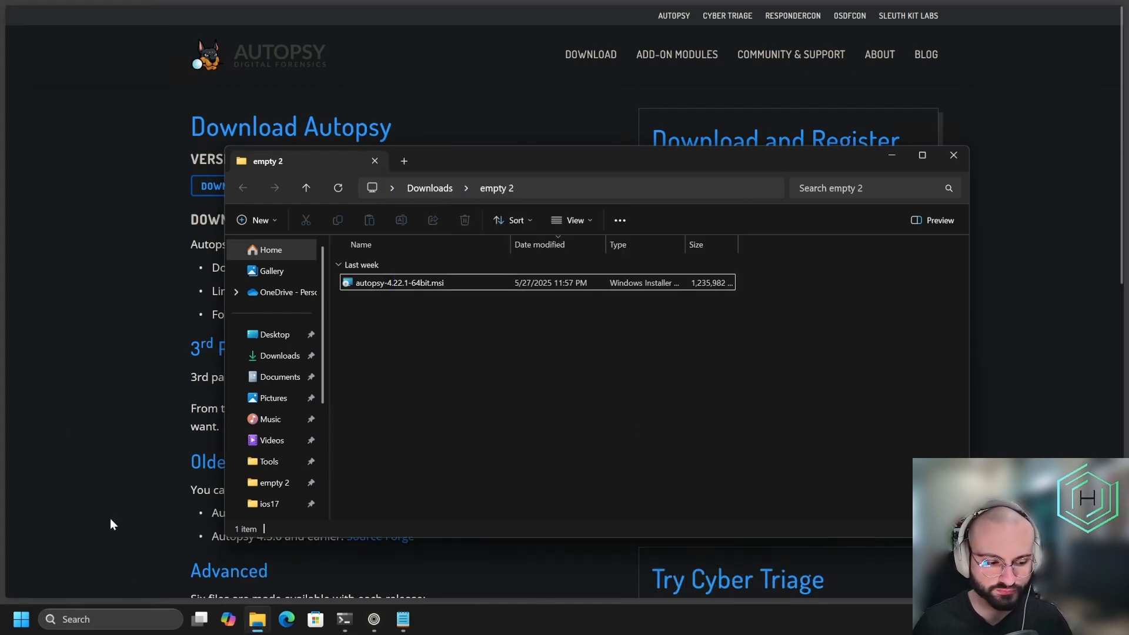
Step: Search Windows for "autopsy 4.22.1" and launch the Autopsy 4.22.1 app
{"action": "left_click", "coordinate": [114, 616]}
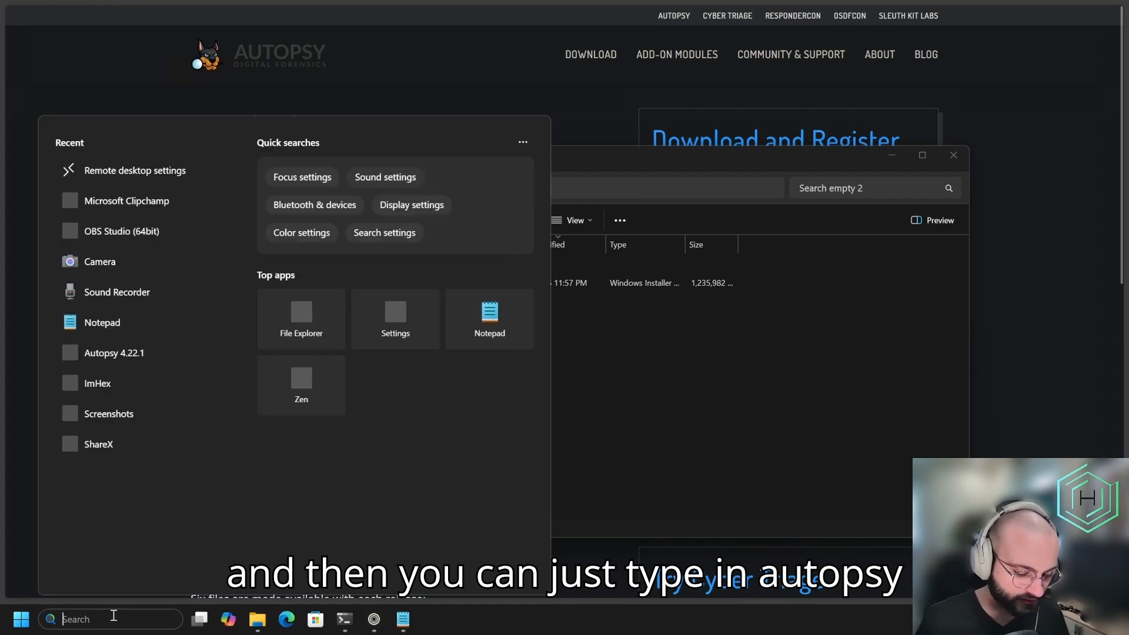
{"action": "type", "text": "autopsy 4.22.1"}
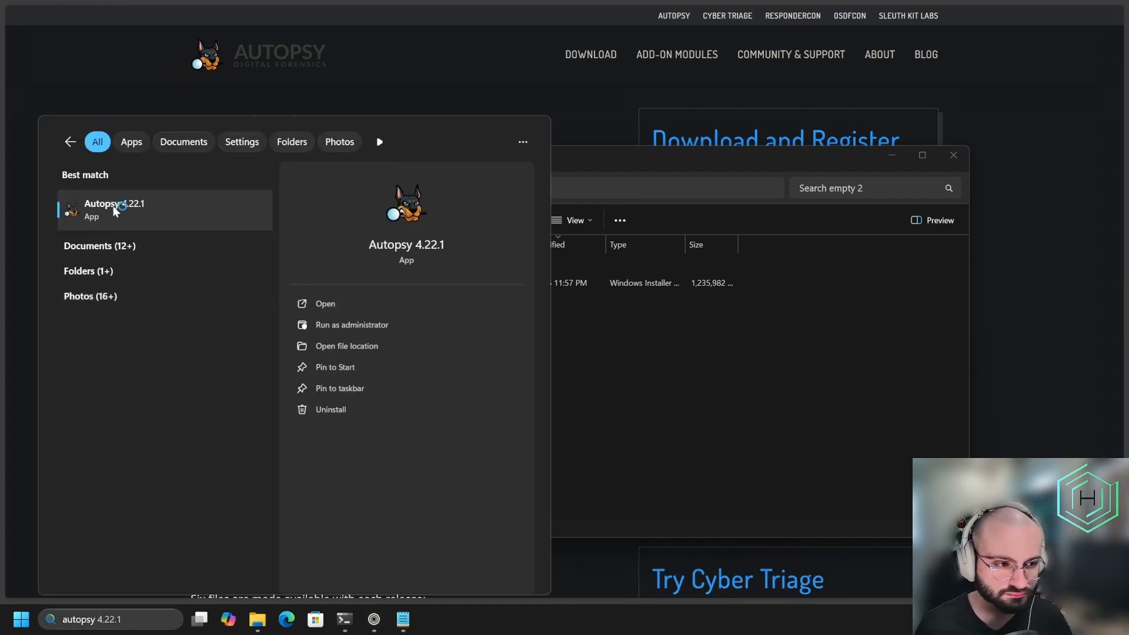
{"action": "left_click", "coordinate": [113, 206]}
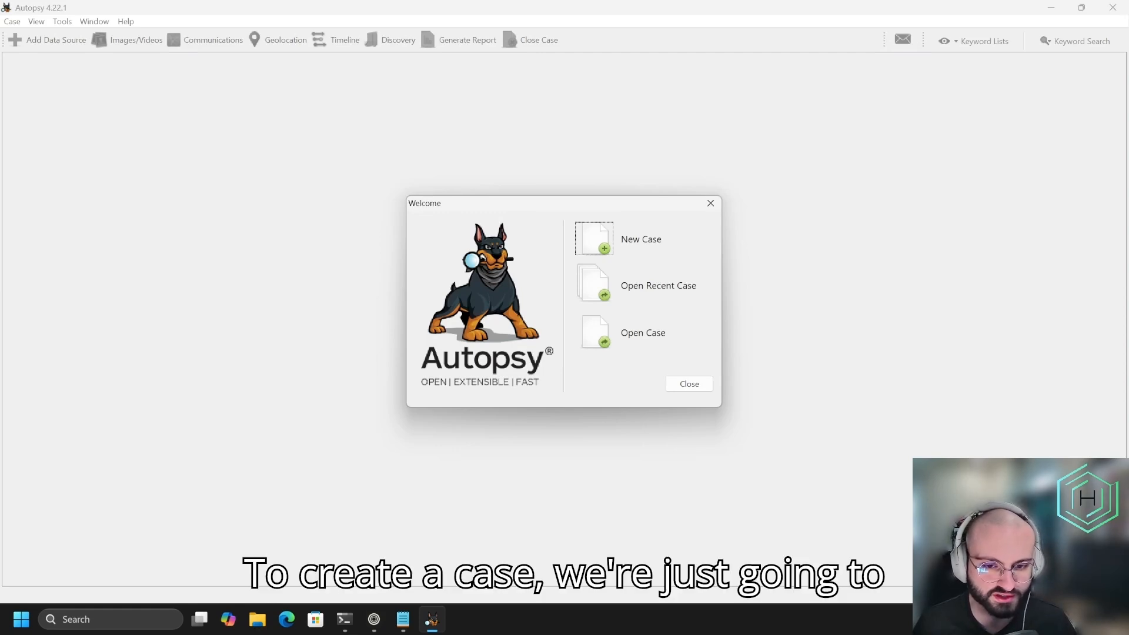
Step: Start a new case and name it "demo"
{"action": "left_click", "coordinate": [604, 235]}
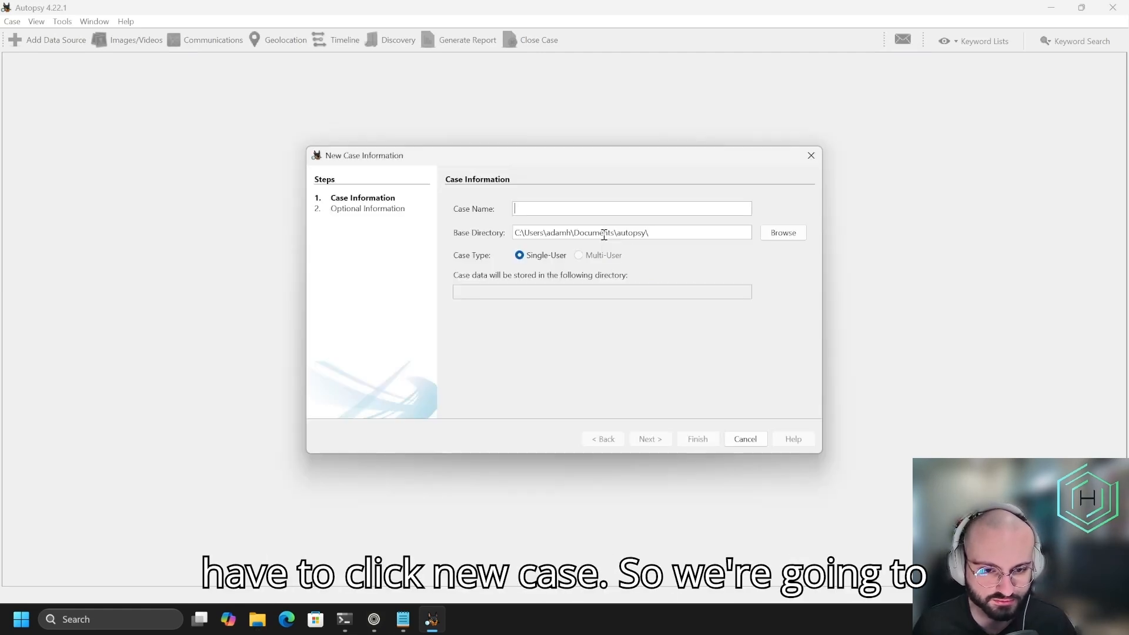
{"action": "type", "text": "demo"}
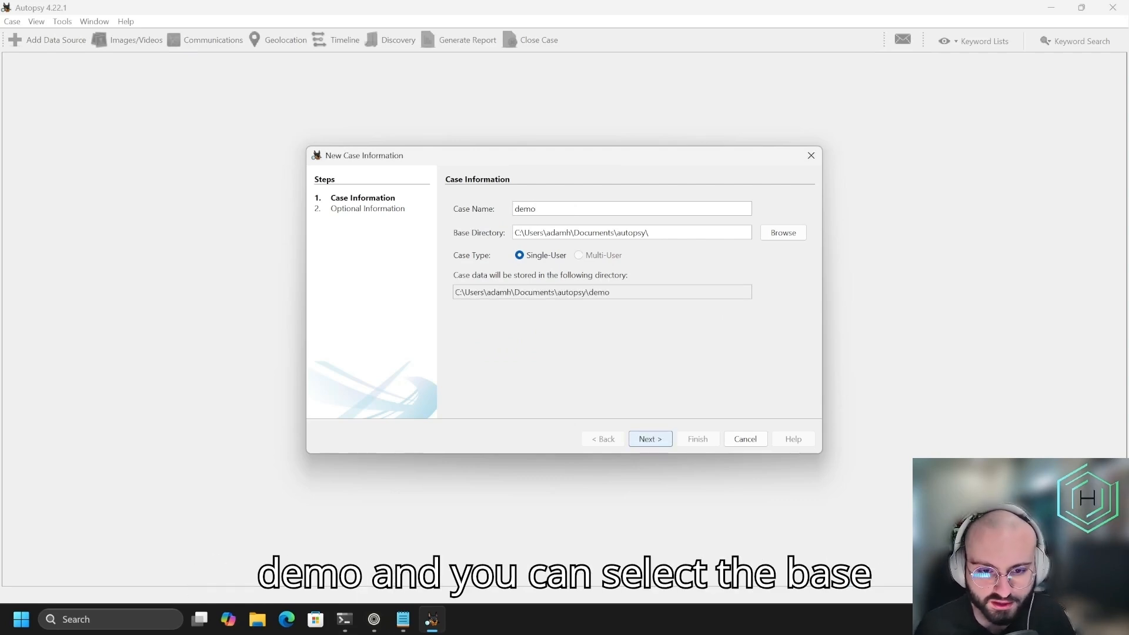
Step: Examine the new case's base directory and the full path where its case data will be stored
{"action": "left_click_drag", "start_coordinate": [642, 235], "coordinate": [621, 236]}
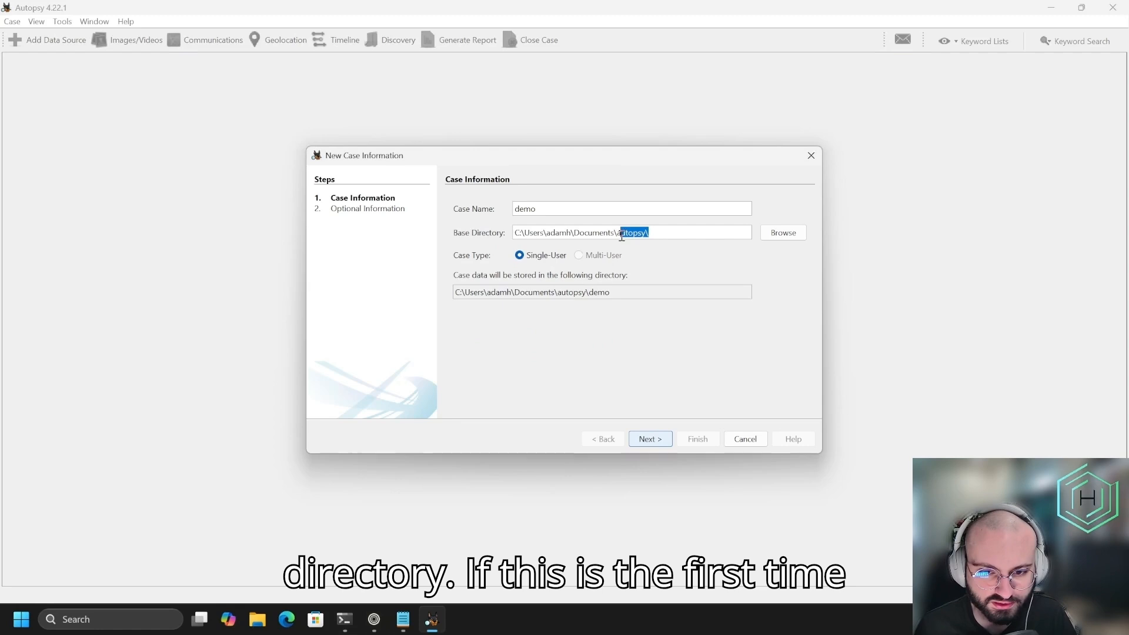
{"action": "left_click", "coordinate": [620, 233]}
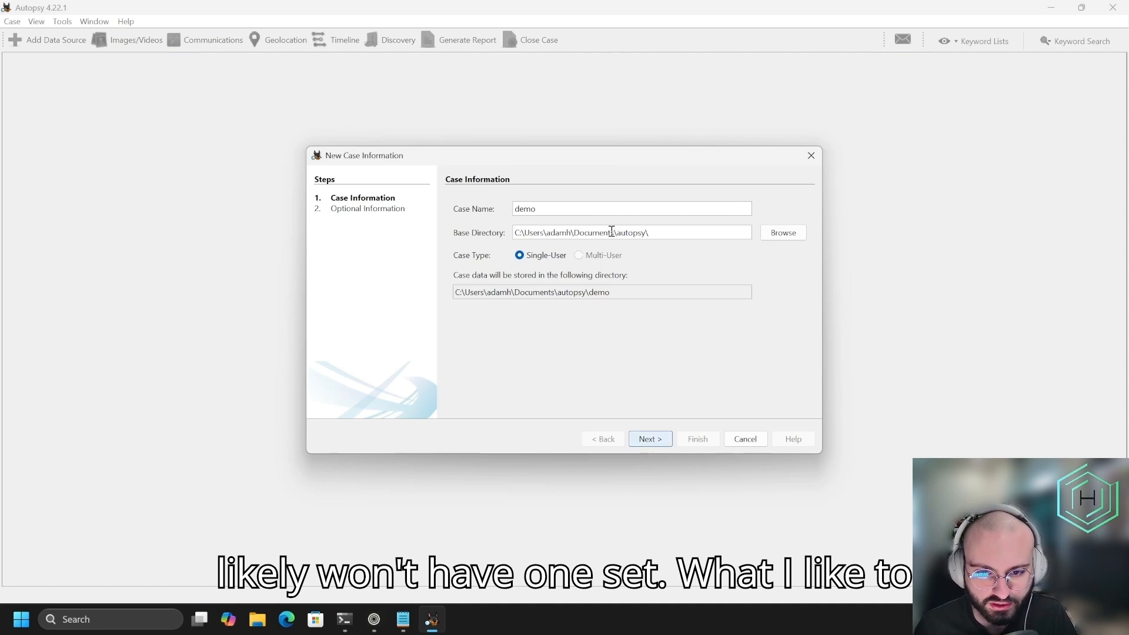
{"action": "left_click_drag", "start_coordinate": [617, 234], "coordinate": [651, 238]}
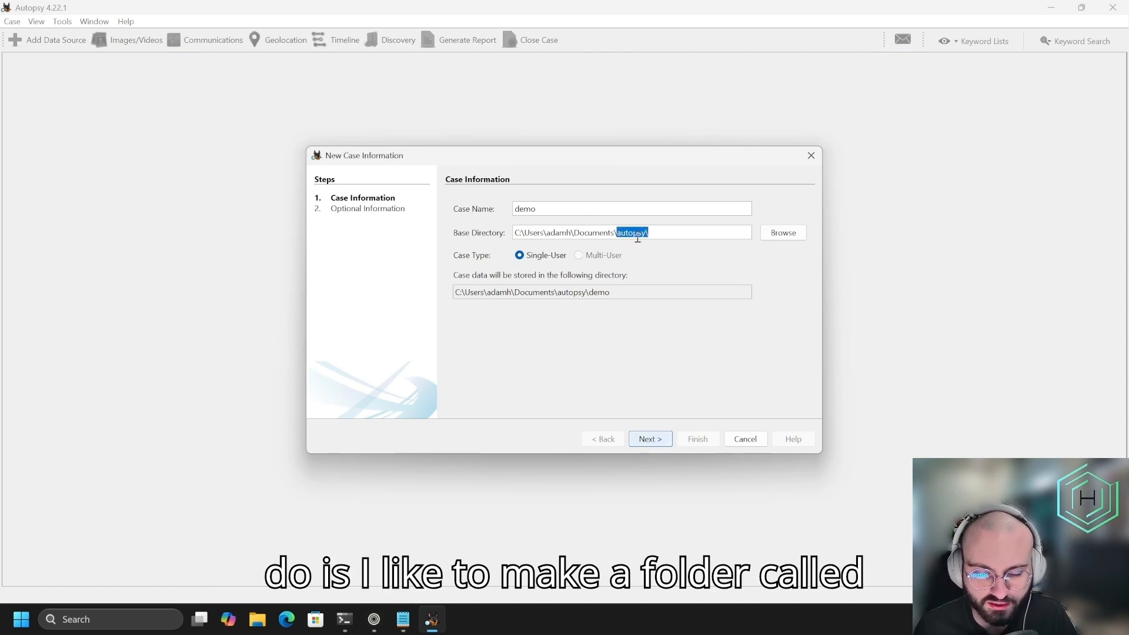
{"action": "left_click", "coordinate": [651, 230]}
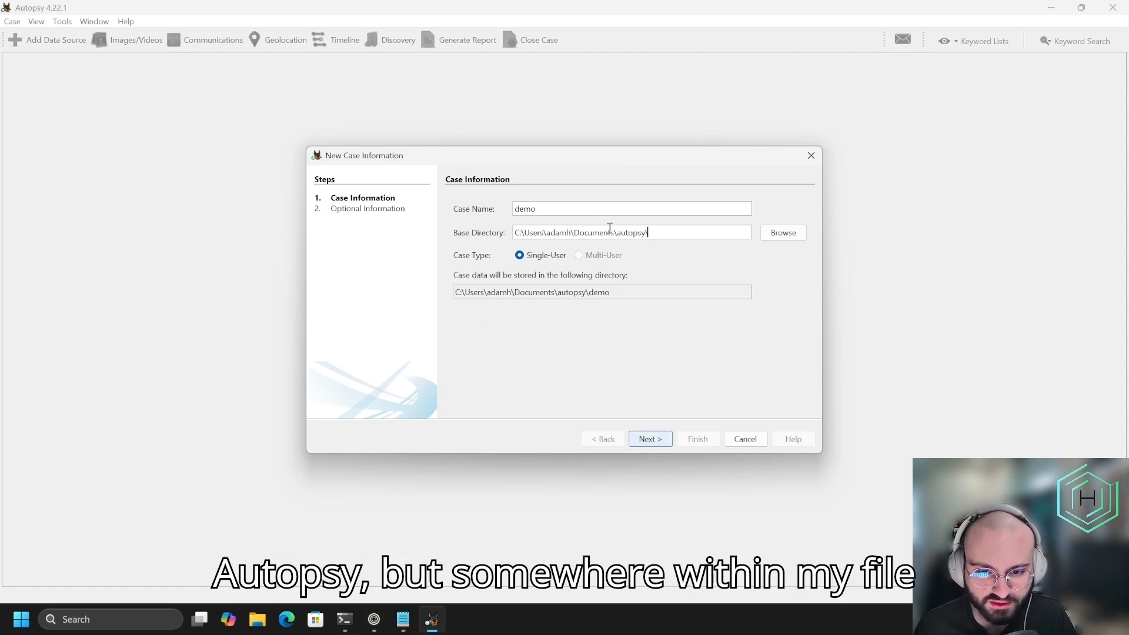
{"action": "left_click_drag", "start_coordinate": [575, 233], "coordinate": [616, 235]}
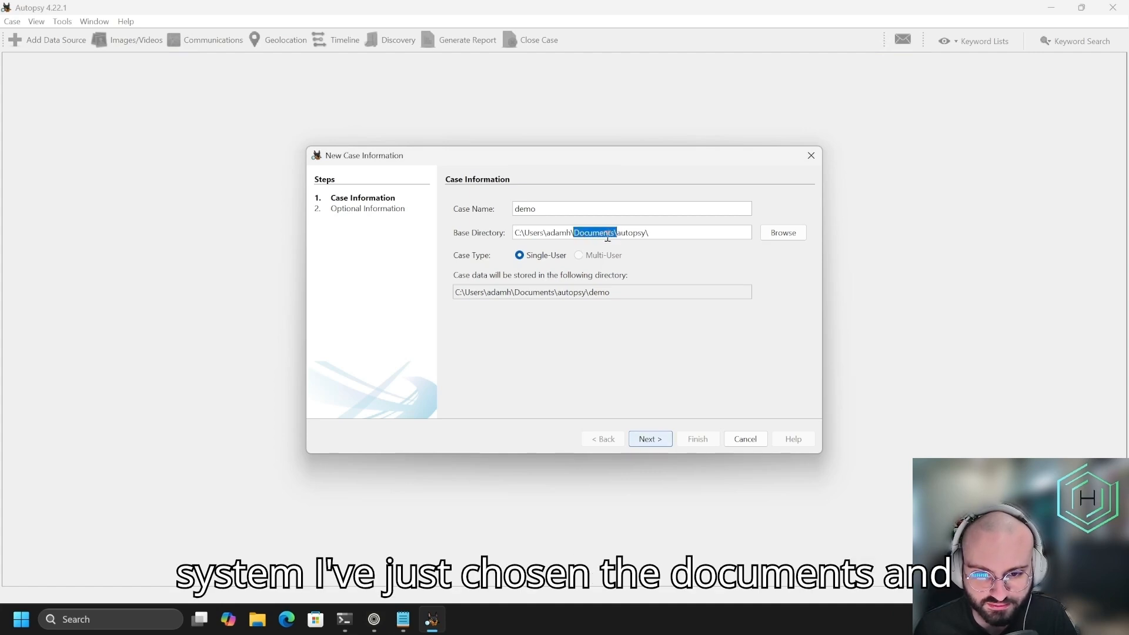
{"action": "left_click", "coordinate": [628, 235]}
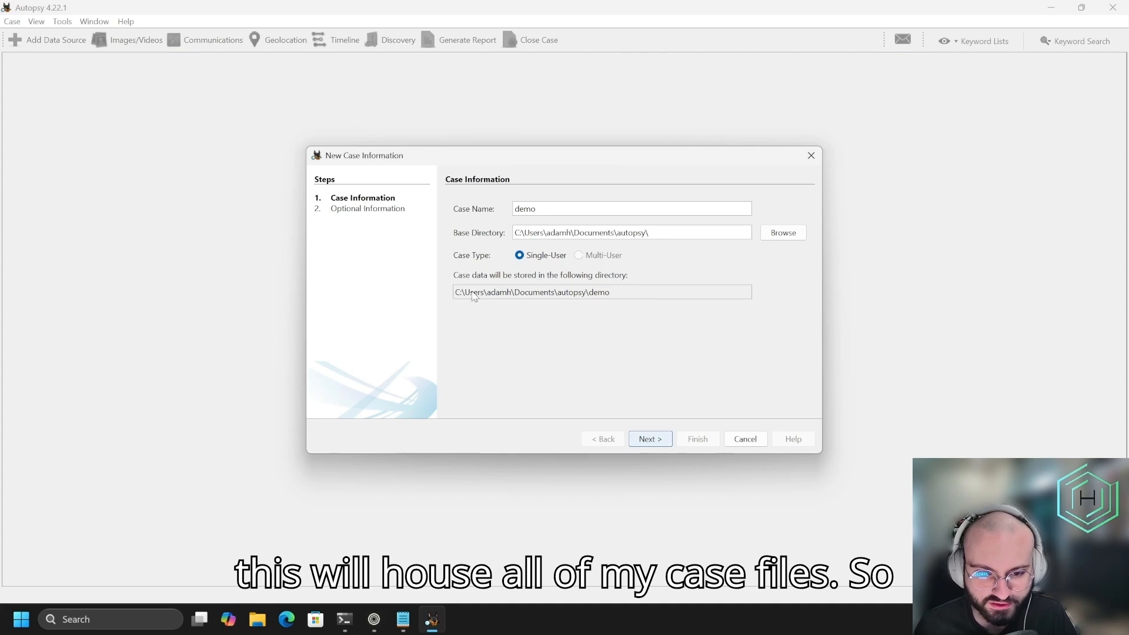
{"action": "left_click_drag", "start_coordinate": [458, 295], "coordinate": [606, 295]}
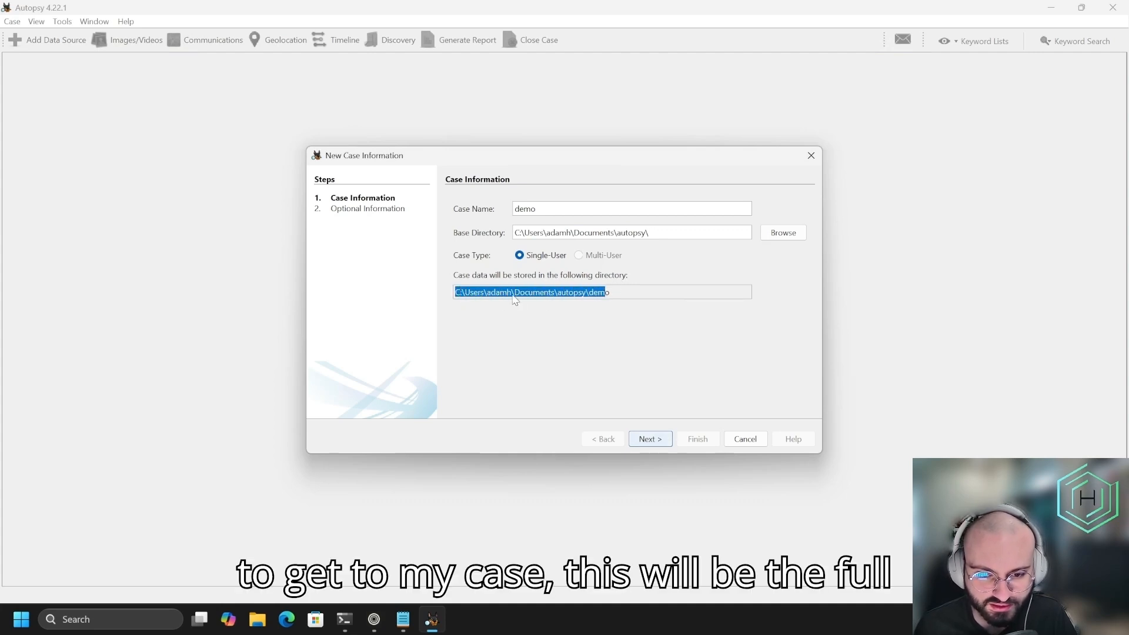
{"action": "left_click", "coordinate": [493, 299]}
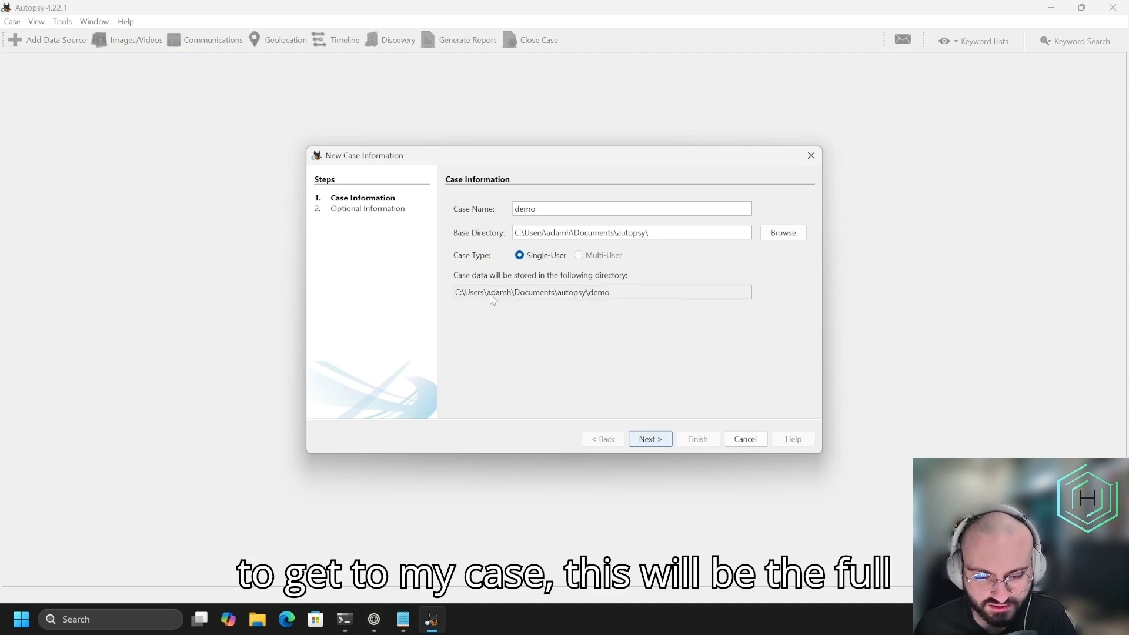
Step: Create the single-user case in the preset base directory, leaving the optional case information as it is
{"action": "left_click", "coordinate": [664, 445]}
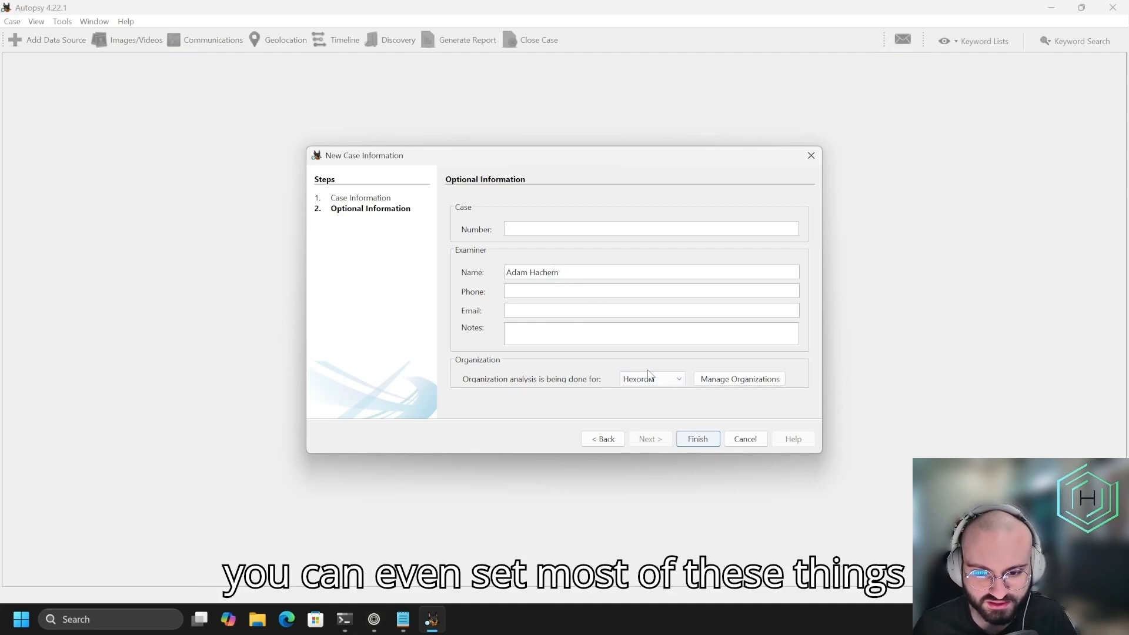
{"action": "left_click", "coordinate": [700, 440]}
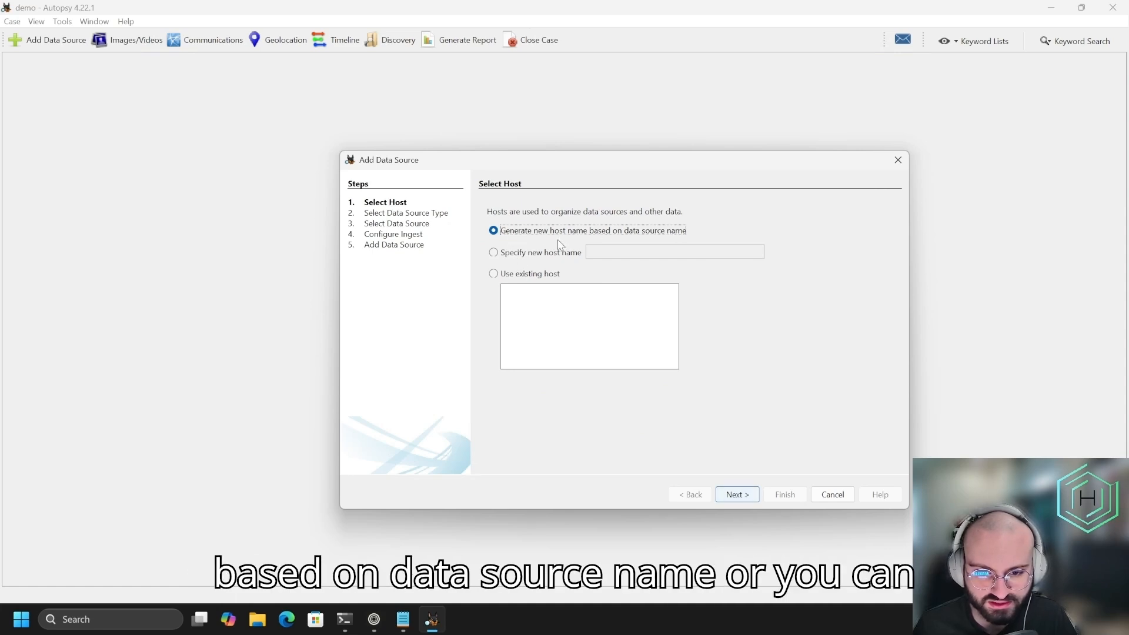
Step: Generate the host name from the data source name and use Logical Files as the data source type
{"action": "left_click", "coordinate": [532, 254]}
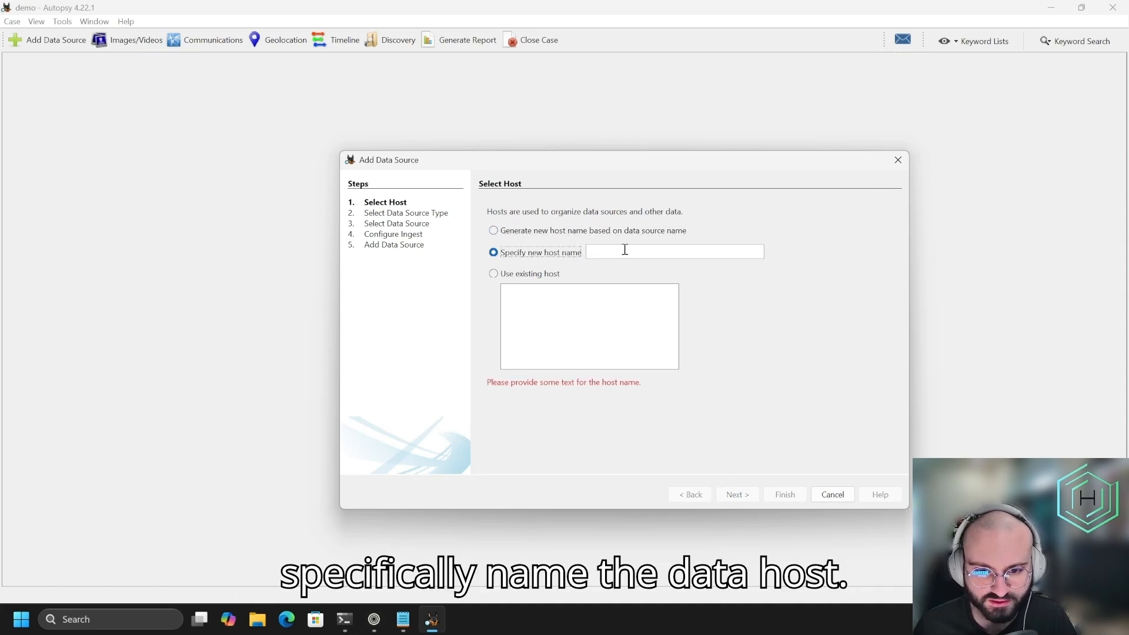
{"action": "left_click", "coordinate": [555, 231]}
{"action": "left_click", "coordinate": [746, 497]}
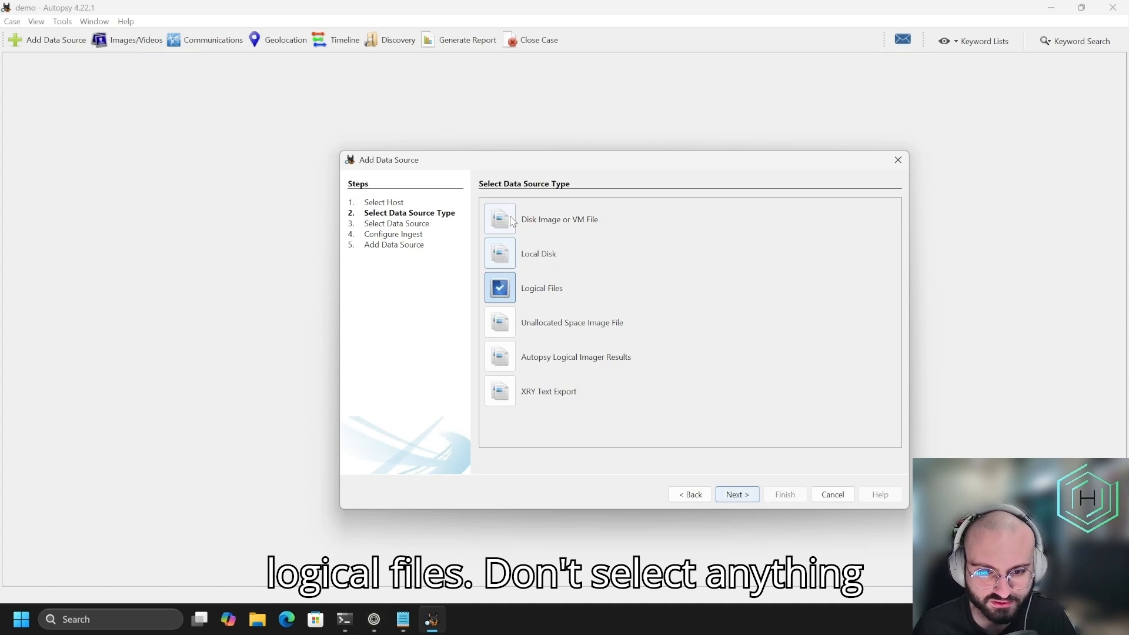
{"action": "left_click", "coordinate": [754, 494]}
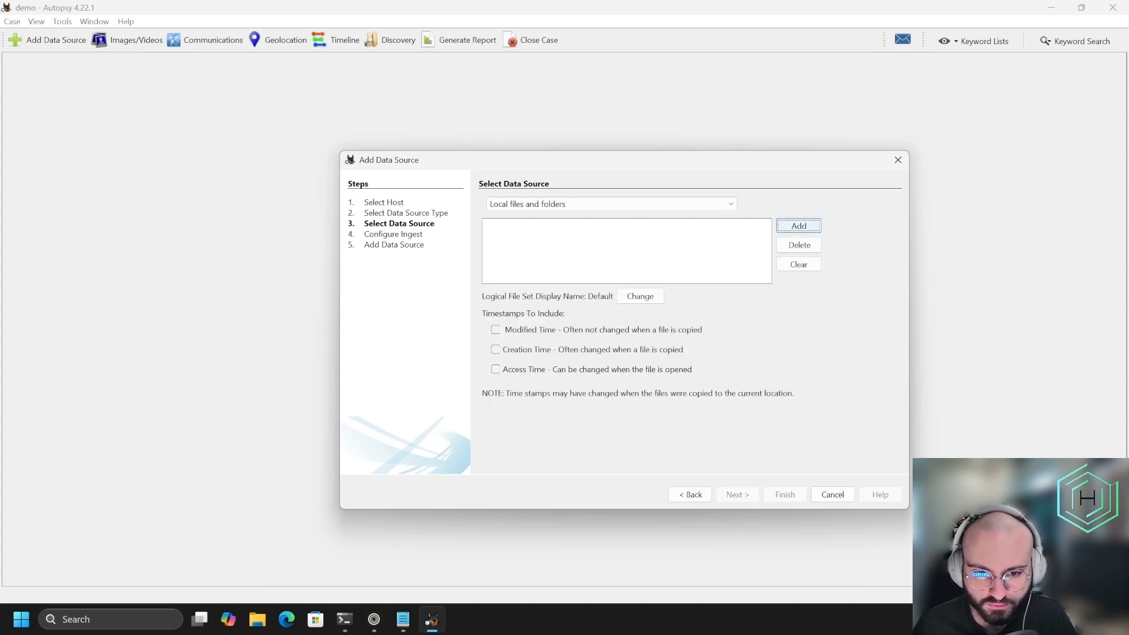
Step: Browse through the iOS 17 Cellebrite extraction to EXTRACTION_FFS and choose its filesystem1 folder as the logical files to add
{"action": "left_click", "coordinate": [807, 229]}
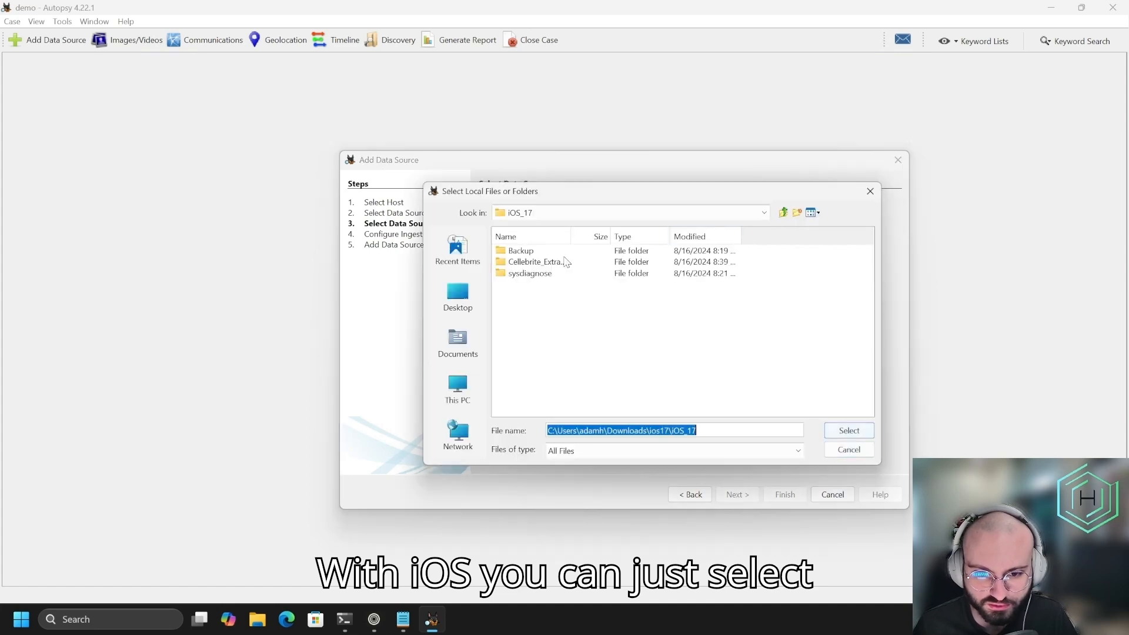
{"action": "left_click", "coordinate": [515, 264]}
{"action": "double_click", "coordinate": [515, 264]}
{"action": "double_click", "coordinate": [517, 252]}
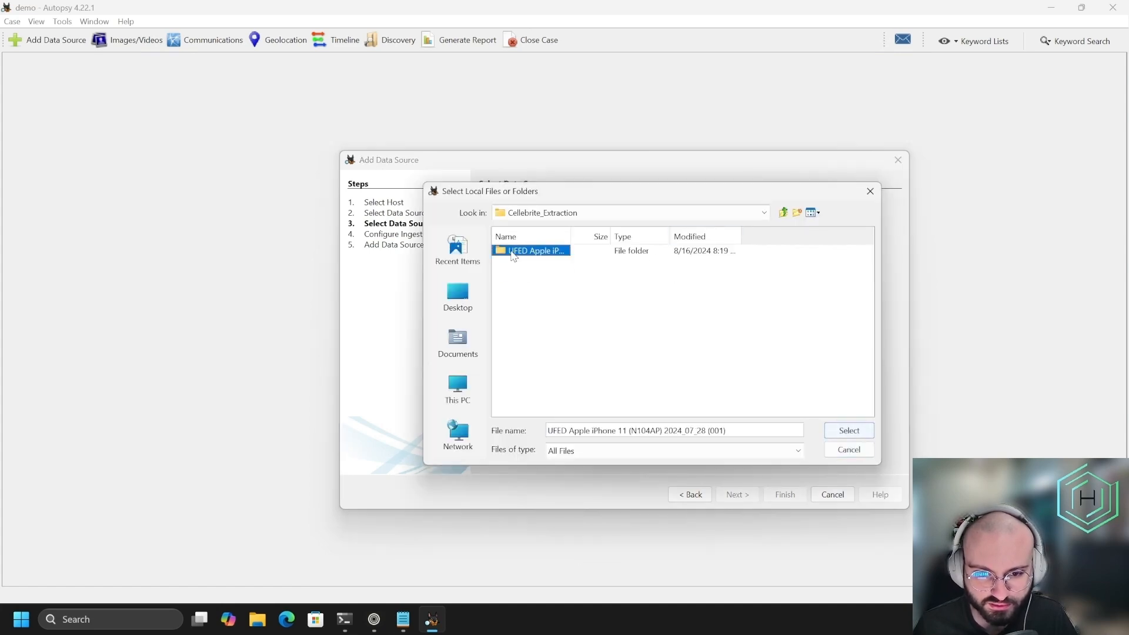
{"action": "double_click", "coordinate": [521, 253]}
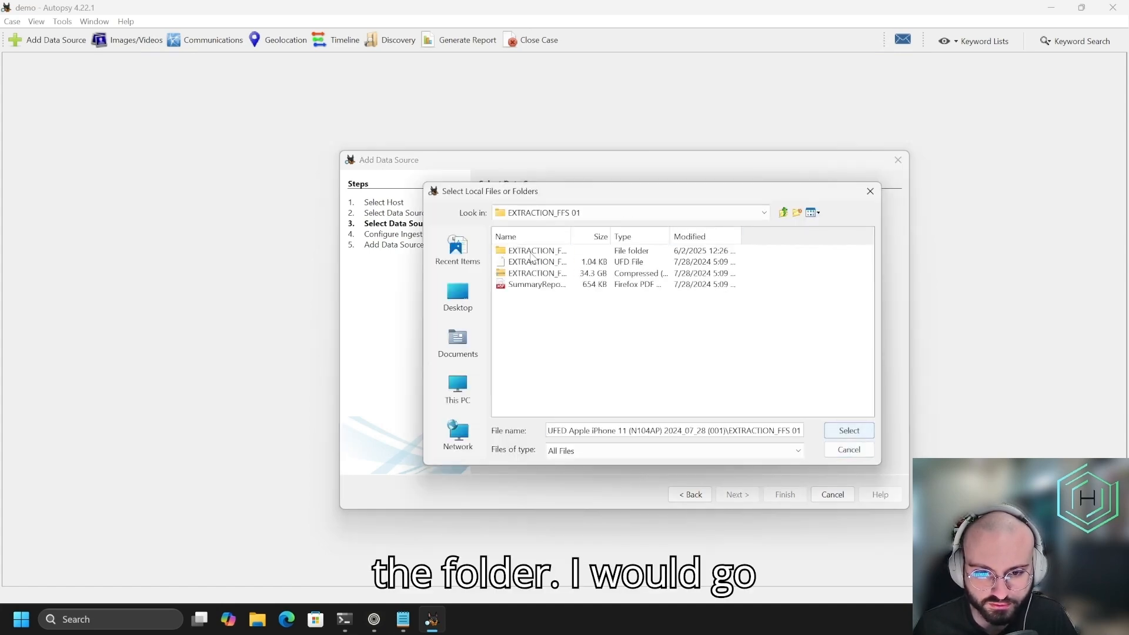
{"action": "double_click", "coordinate": [532, 251]}
{"action": "left_click", "coordinate": [526, 261]}
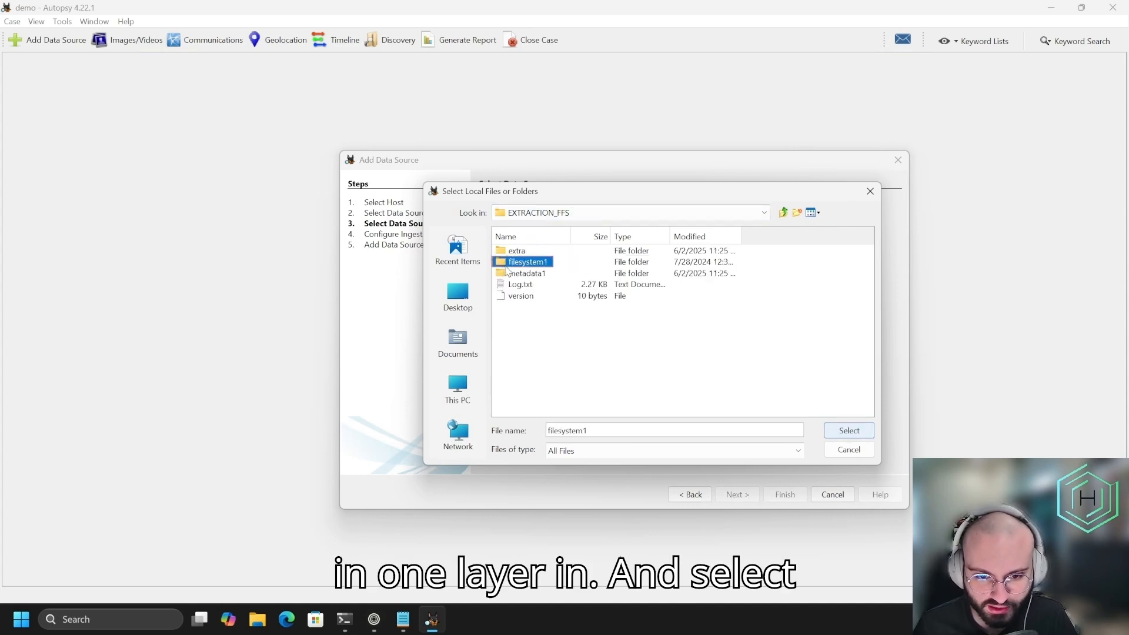
{"action": "left_click", "coordinate": [843, 433]}
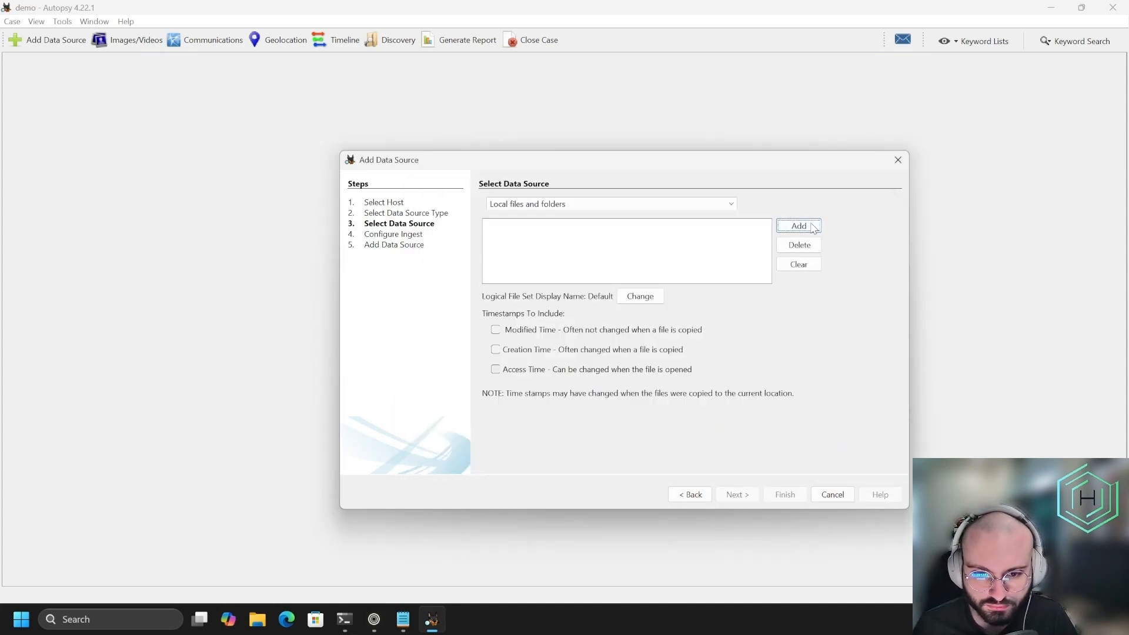
Step: Add EXTRACTION_FFS.zip from the Android 14 image's UFED Google Pixel 7a folder as the data source and proceed to the ingest configuration
{"action": "left_click", "coordinate": [813, 227]}
{"action": "left_click", "coordinate": [534, 251]}
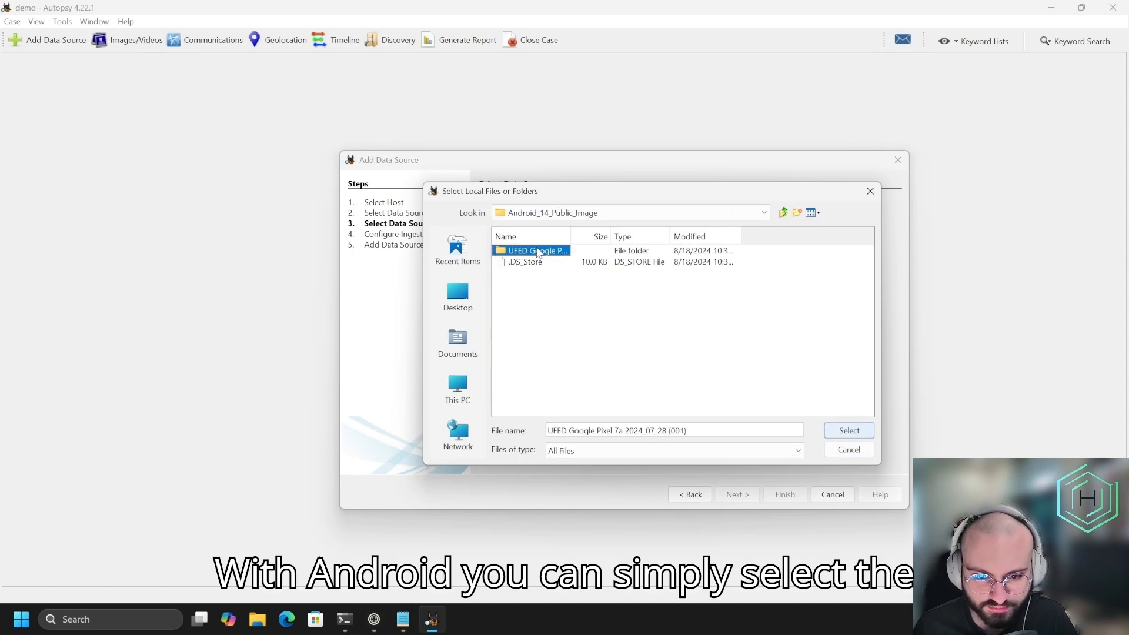
{"action": "left_click", "coordinate": [546, 253]}
{"action": "left_click", "coordinate": [594, 298]}
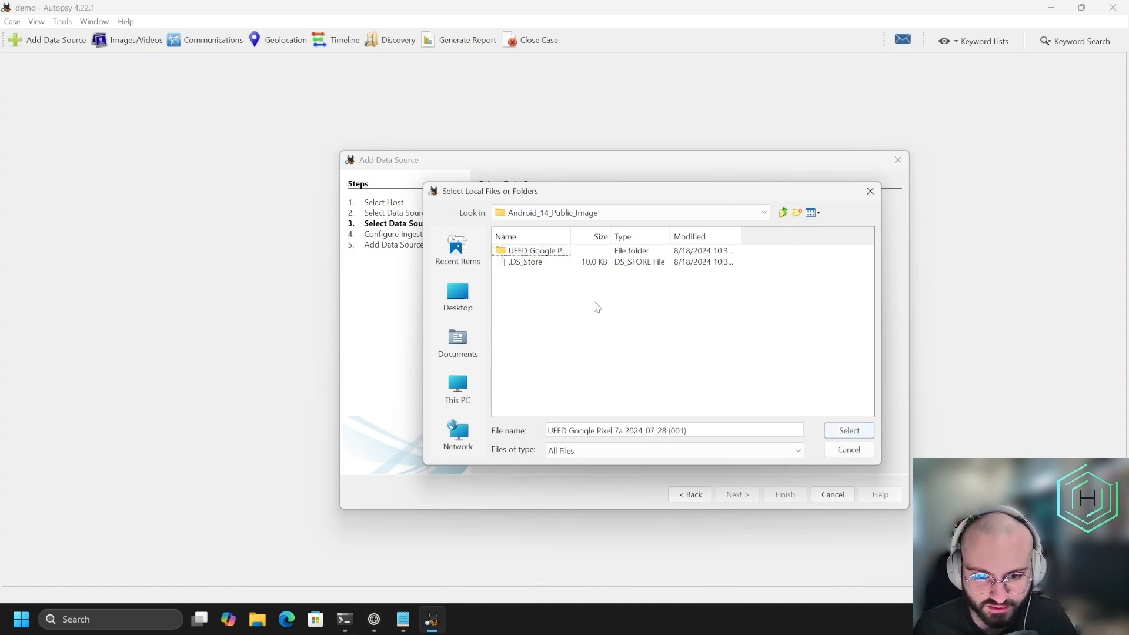
{"action": "double_click", "coordinate": [555, 251]}
{"action": "double_click", "coordinate": [547, 252]}
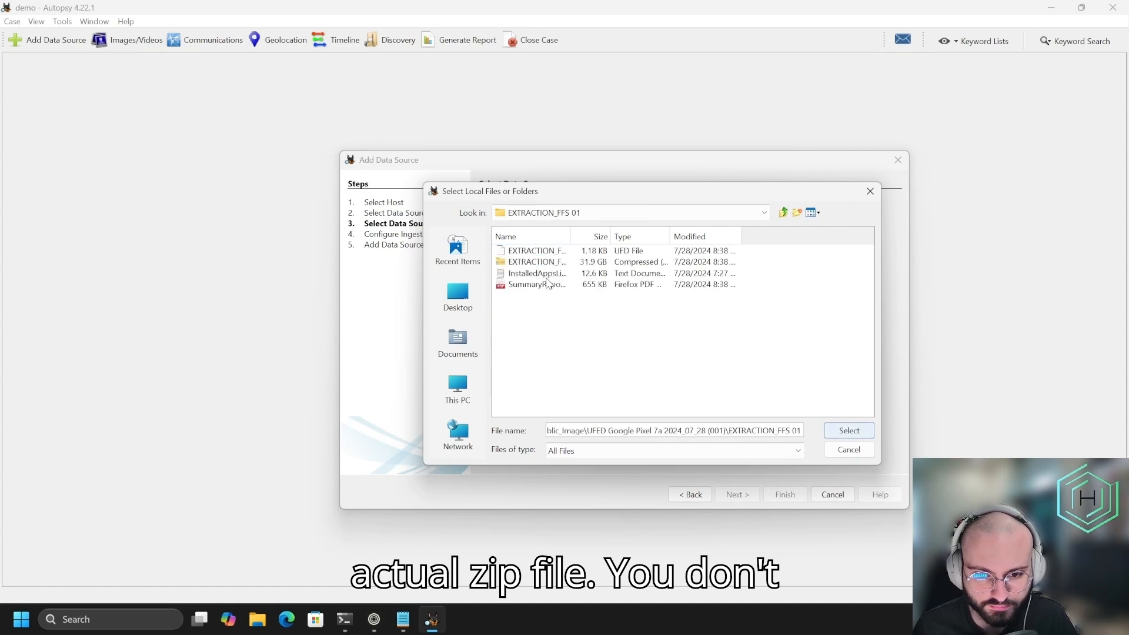
{"action": "left_click", "coordinate": [534, 262]}
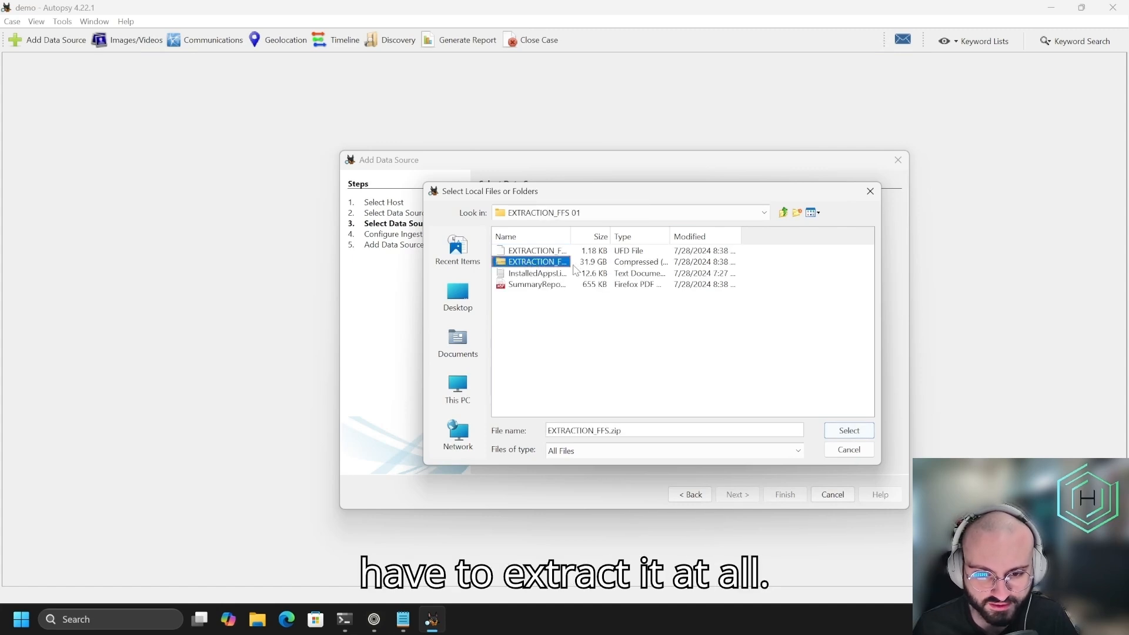
{"action": "left_click", "coordinate": [848, 431]}
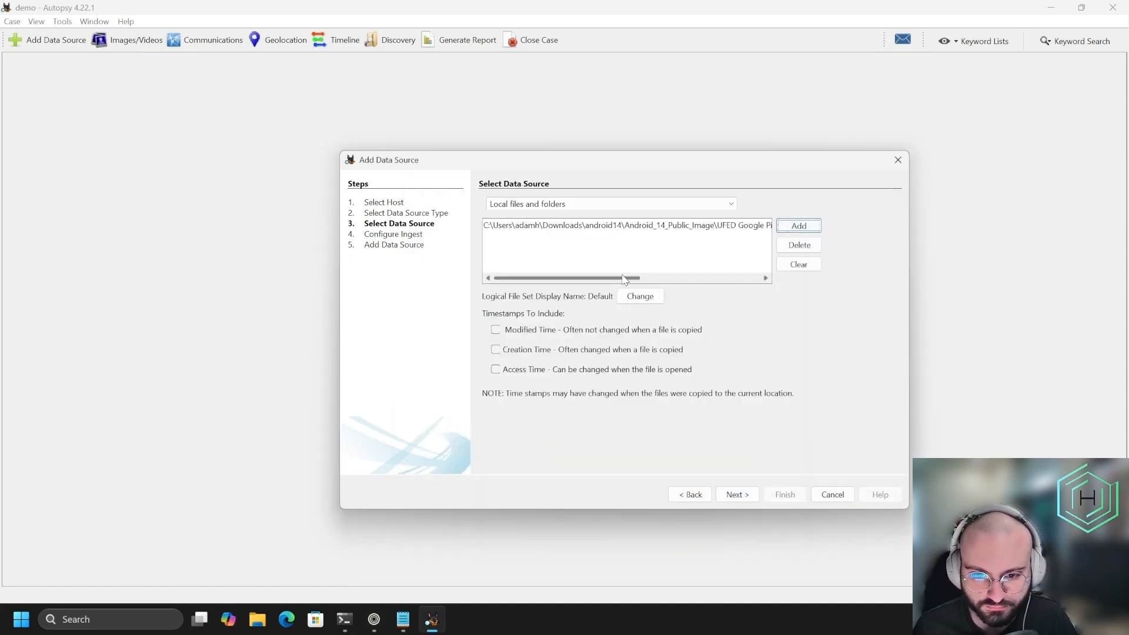
{"action": "left_click_drag", "start_coordinate": [624, 279], "coordinate": [747, 278]}
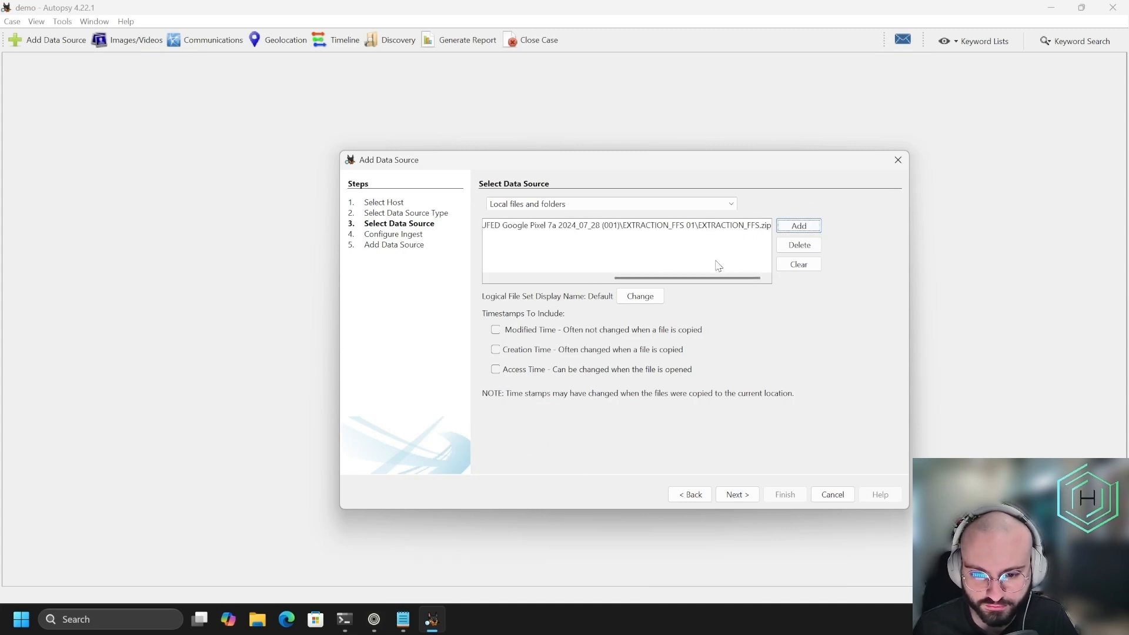
{"action": "left_click", "coordinate": [736, 494]}
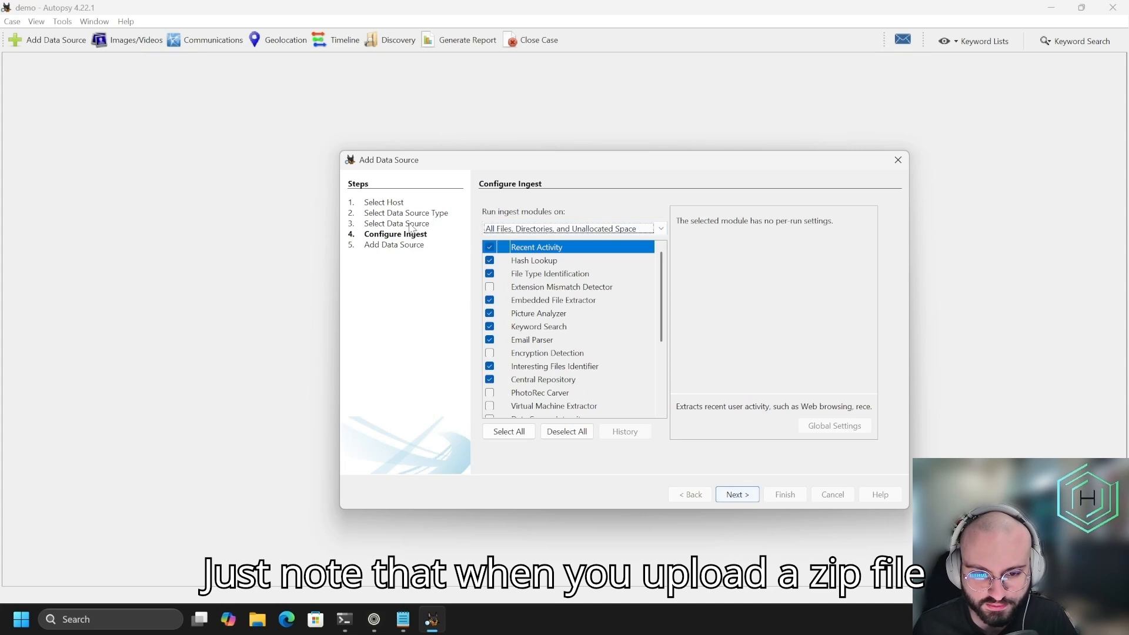
Step: Examine the available ingest modules, including the Embedded File Extractor and the Keyword Search settings
{"action": "left_click", "coordinate": [516, 301]}
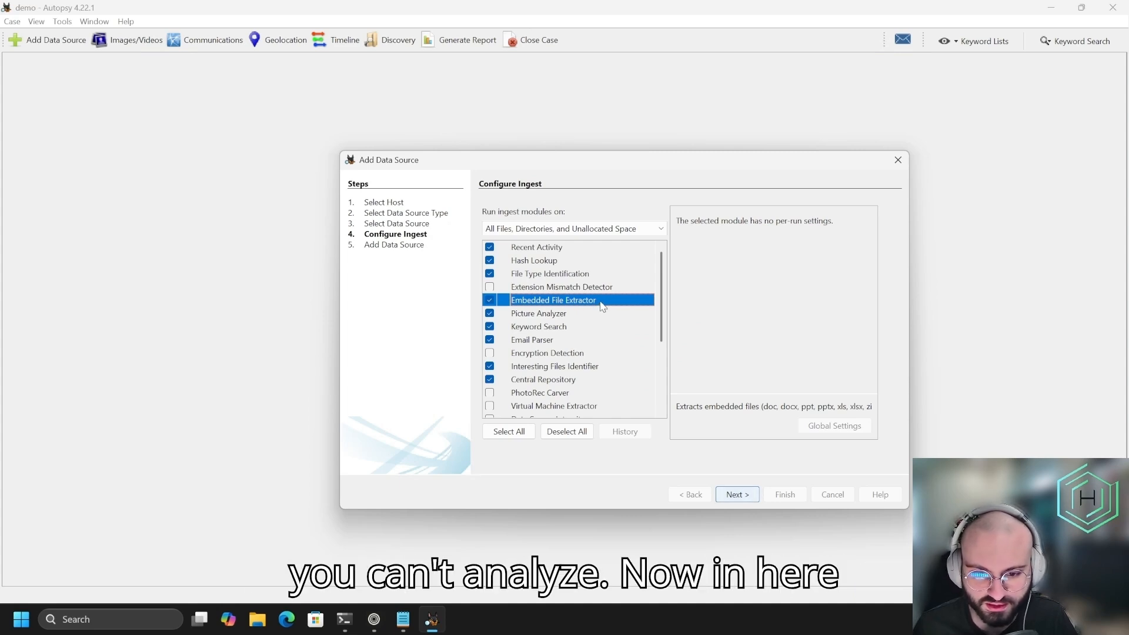
{"action": "scroll", "coordinate": [520, 323], "scroll_direction": "down", "scroll_amount": 3}
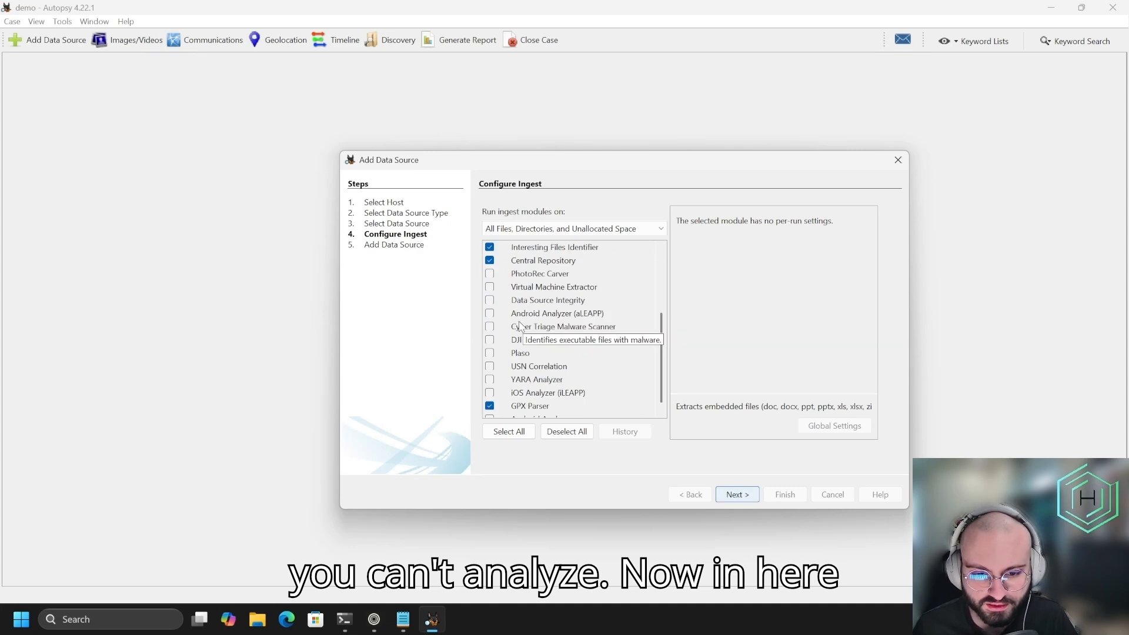
{"action": "scroll", "coordinate": [517, 318], "scroll_direction": "up", "scroll_amount": 3}
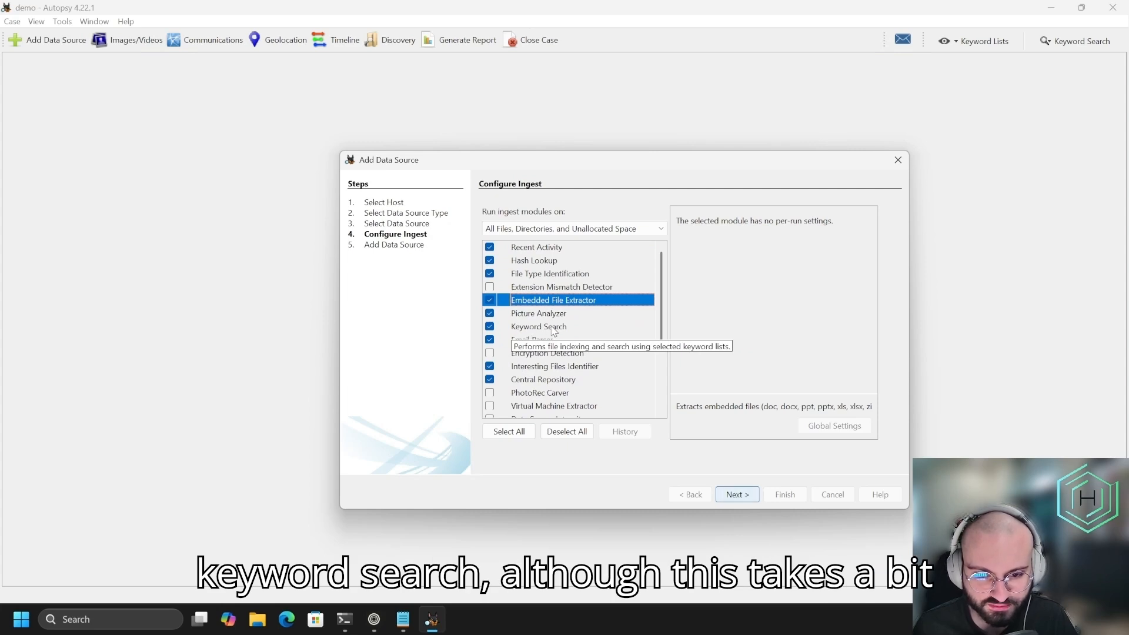
{"action": "left_click", "coordinate": [531, 328]}
{"action": "scroll", "coordinate": [548, 275], "scroll_direction": "down", "scroll_amount": 2}
{"action": "scroll", "coordinate": [547, 301], "scroll_direction": "up", "scroll_amount": 1}
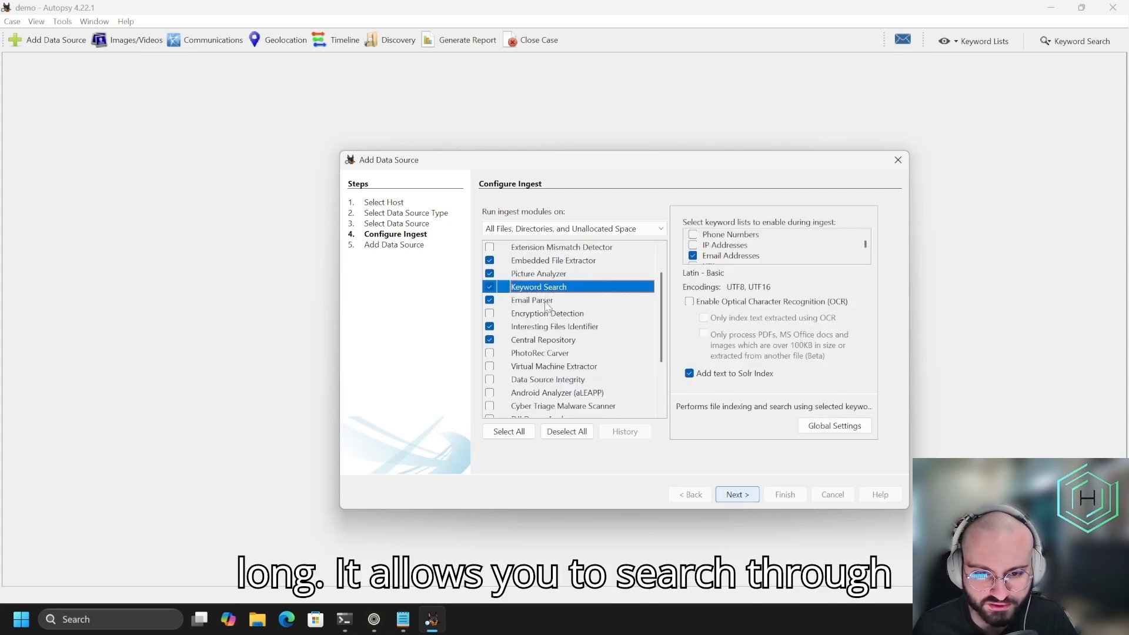
{"action": "scroll", "coordinate": [542, 291], "scroll_direction": "down", "scroll_amount": 2}
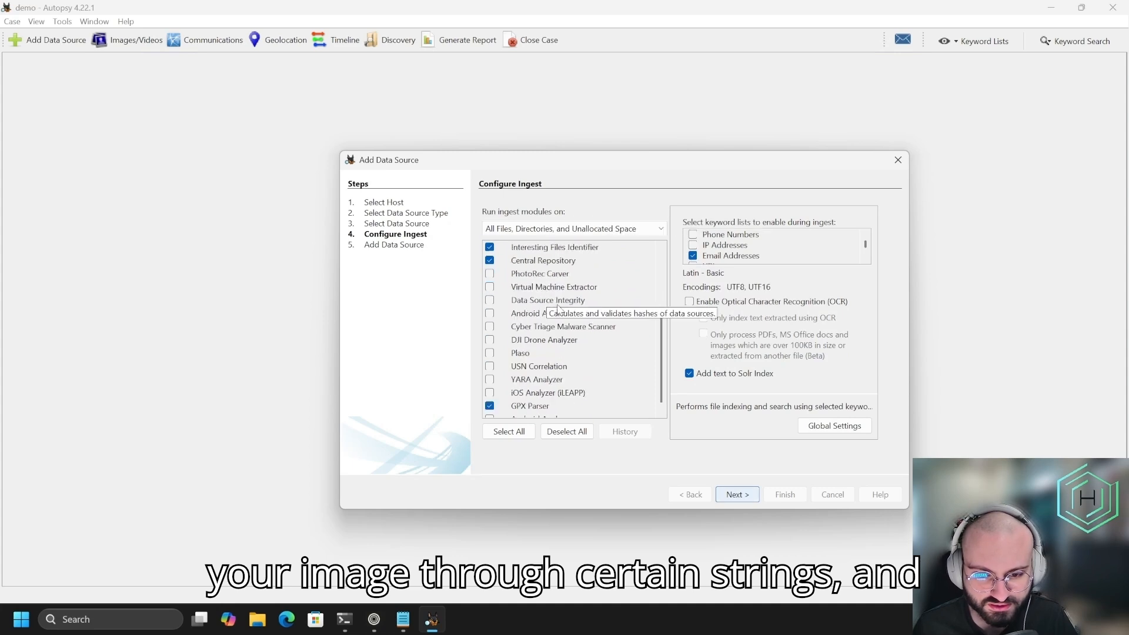
Step: Review the aLEAPP, iLEAPP and DJI Drone Analyzer modules without enabling them, and start ingest with the preset module selection
{"action": "left_click", "coordinate": [582, 315]}
{"action": "scroll", "coordinate": [583, 318], "scroll_direction": "down", "scroll_amount": 1}
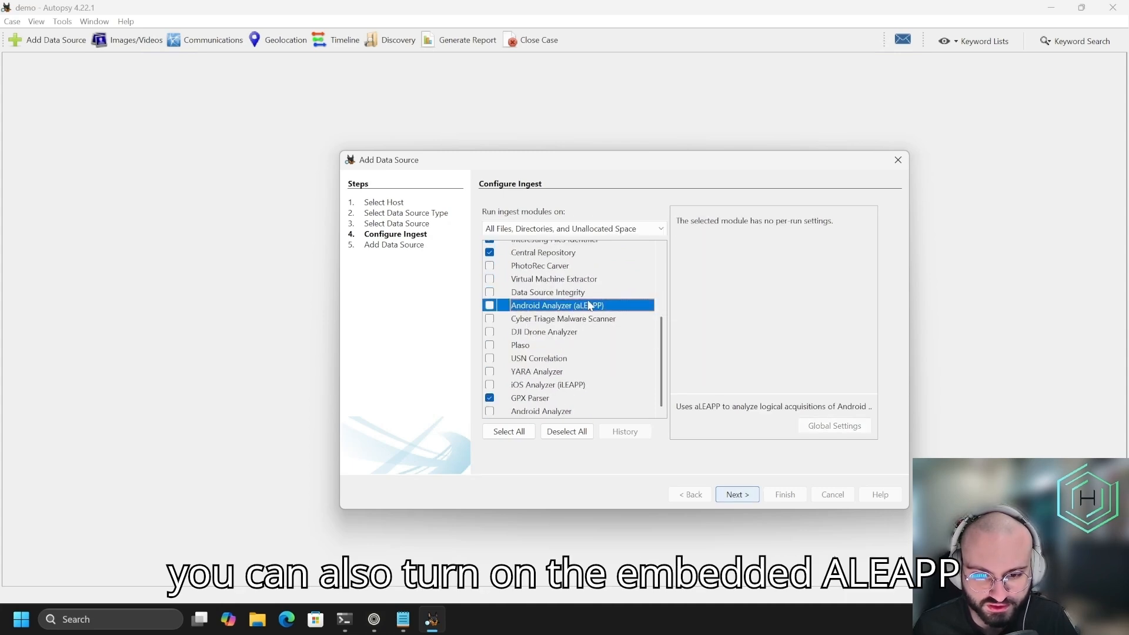
{"action": "left_click", "coordinate": [561, 386]}
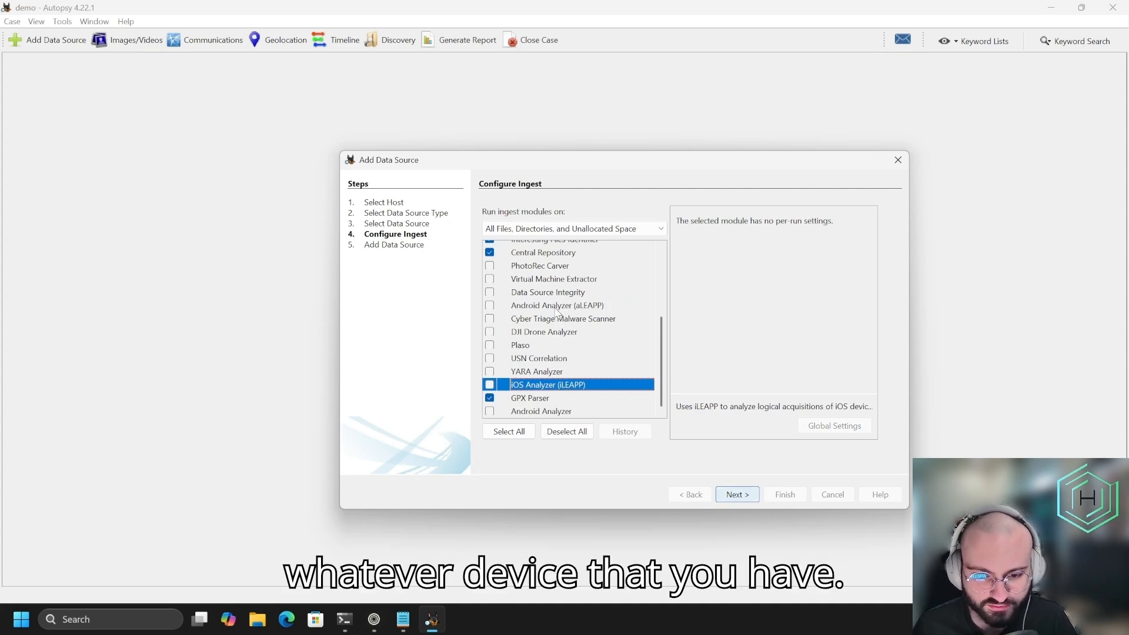
{"action": "left_click", "coordinate": [547, 332]}
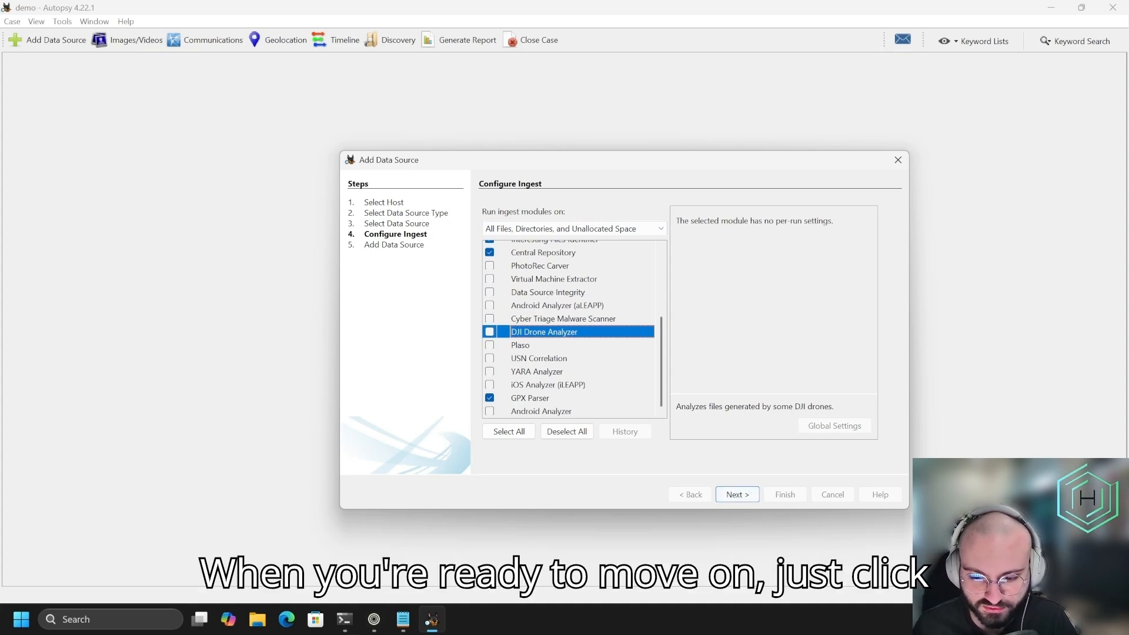
{"action": "left_click", "coordinate": [736, 494]}
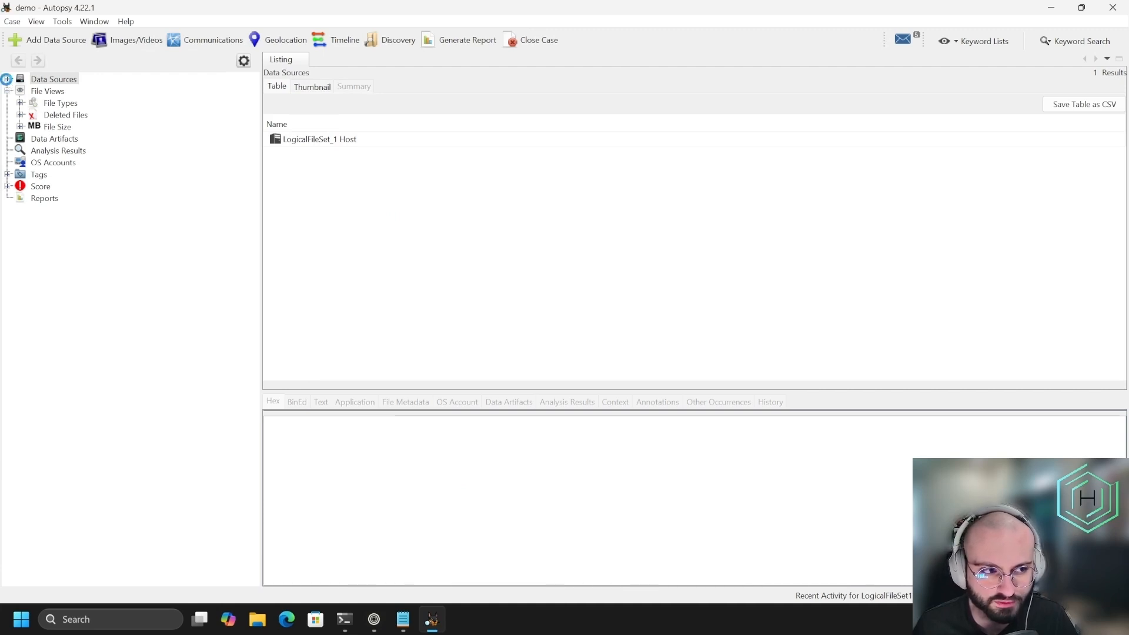
Step: Expand the demo case's data sources down to LogicalFileSet1 and select LogicalFileSet_1 Host in the listing
{"action": "left_click", "coordinate": [7, 79]}
{"action": "left_click", "coordinate": [20, 91]}
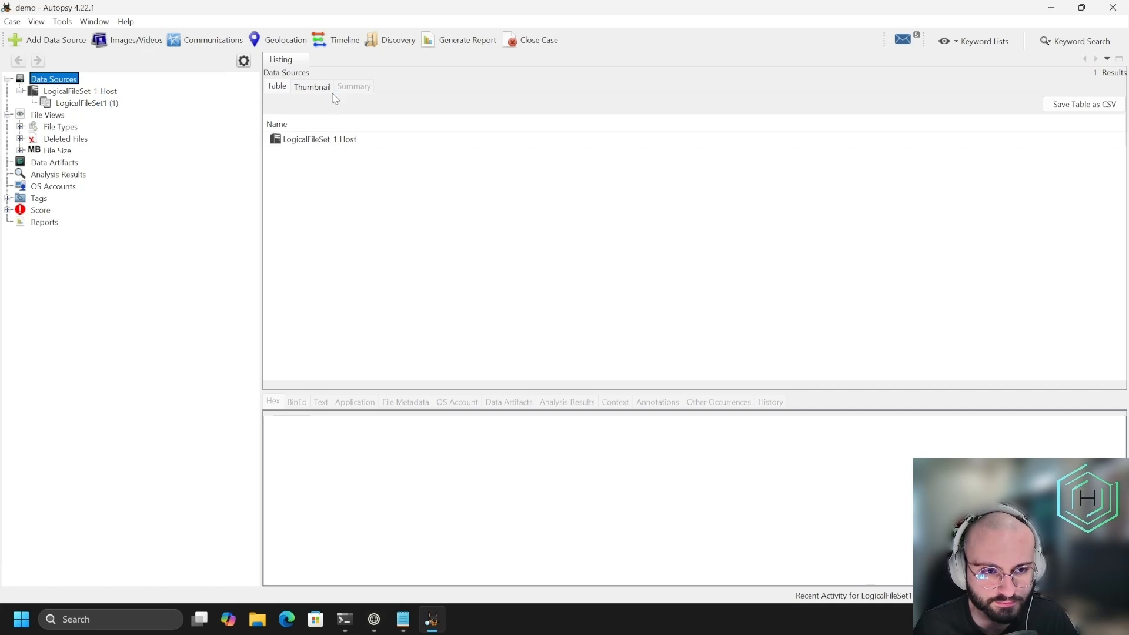
{"action": "left_click", "coordinate": [305, 143]}
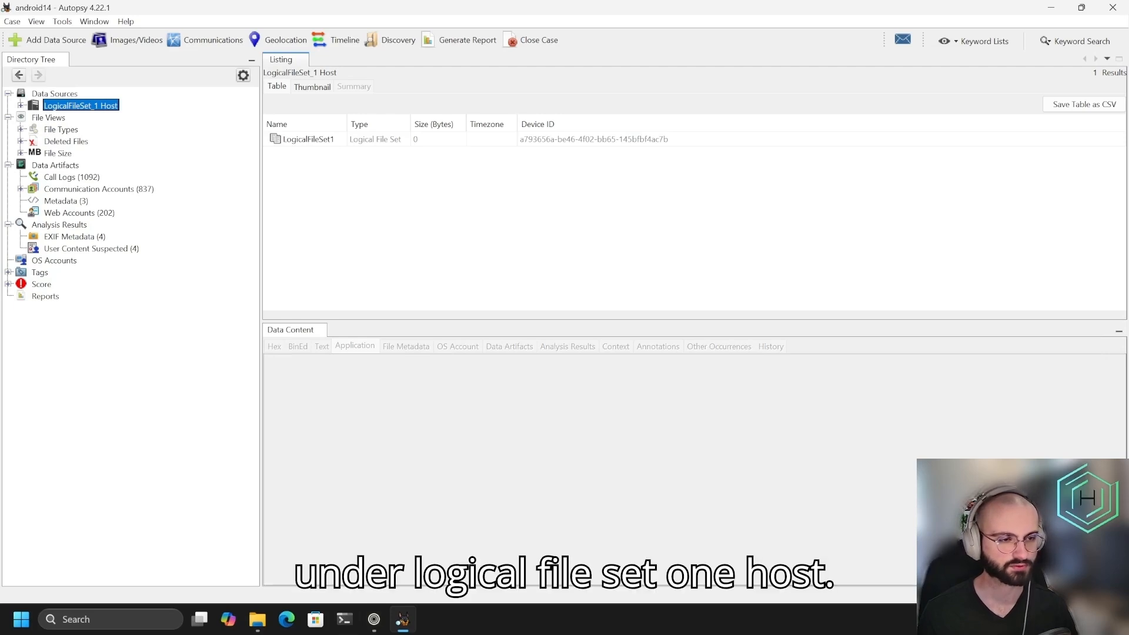
Step: Expand LogicalFileSet_1 Host in the android14 case through EXTRACTION_FFS.zip and Dump to the data/data application folders
{"action": "left_click", "coordinate": [20, 105]}
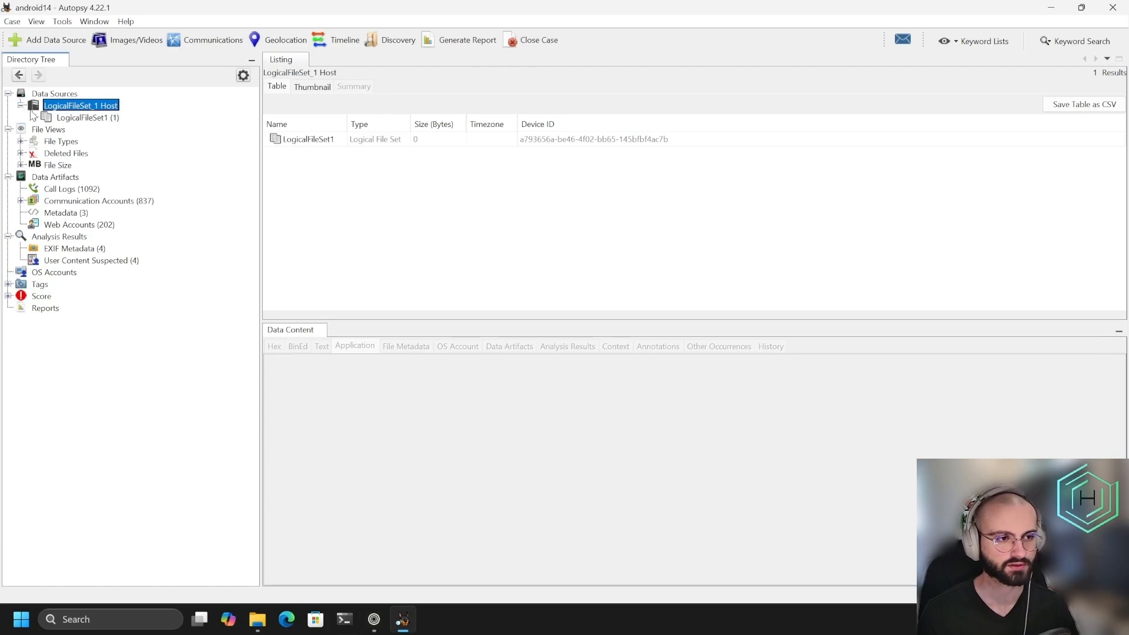
{"action": "left_click", "coordinate": [33, 117]}
{"action": "left_click", "coordinate": [46, 130]}
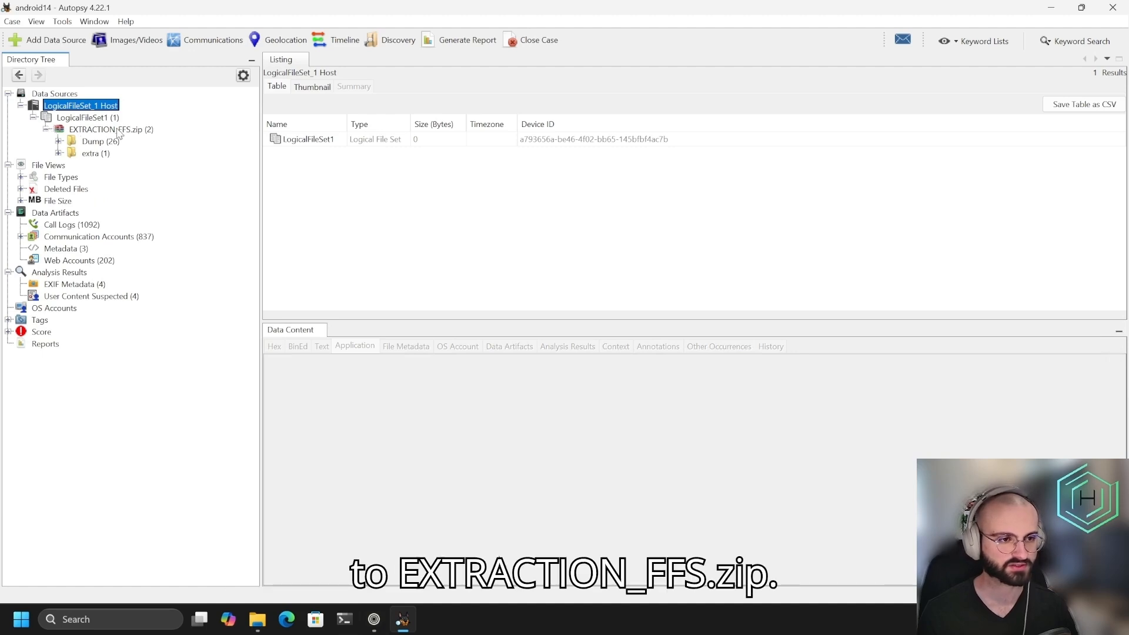
{"action": "left_click", "coordinate": [58, 142]}
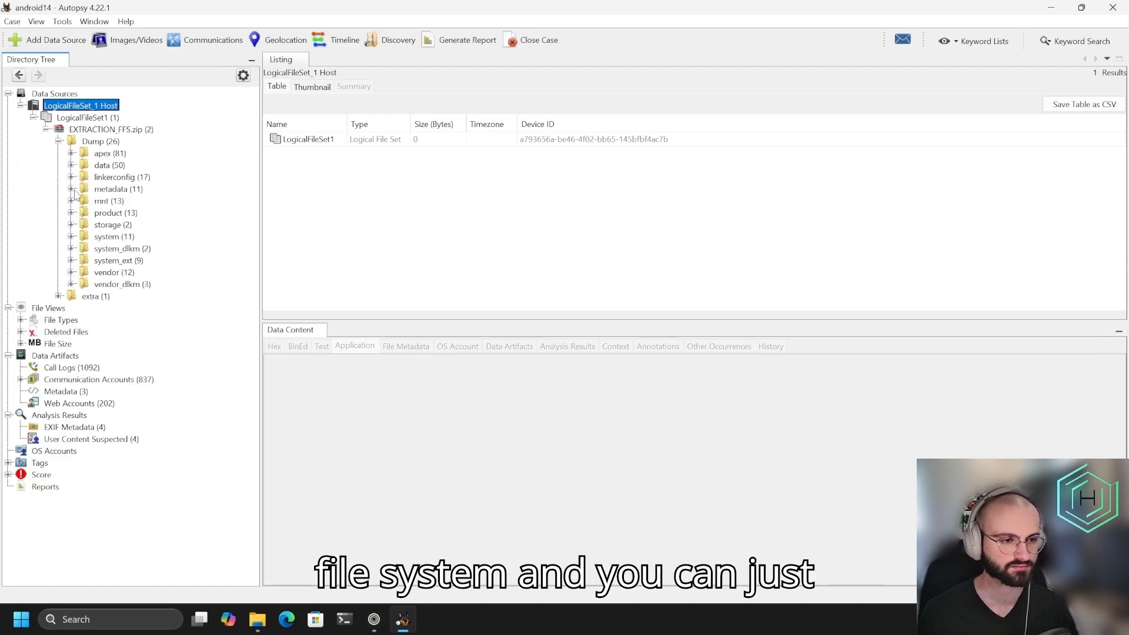
{"action": "left_click", "coordinate": [71, 165]}
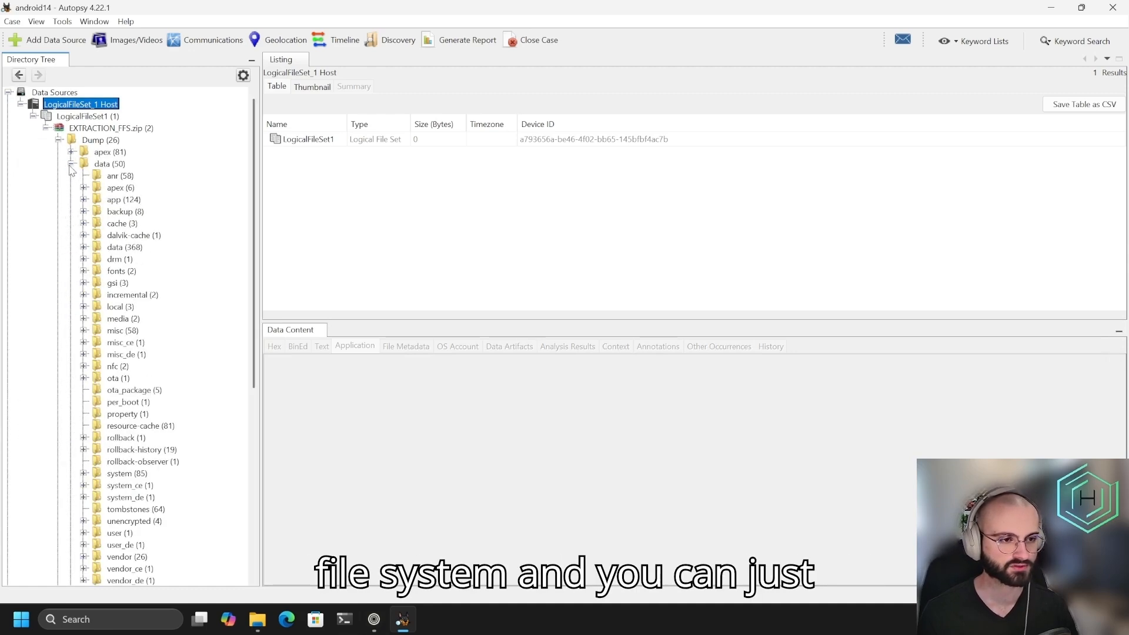
{"action": "left_click", "coordinate": [83, 247]}
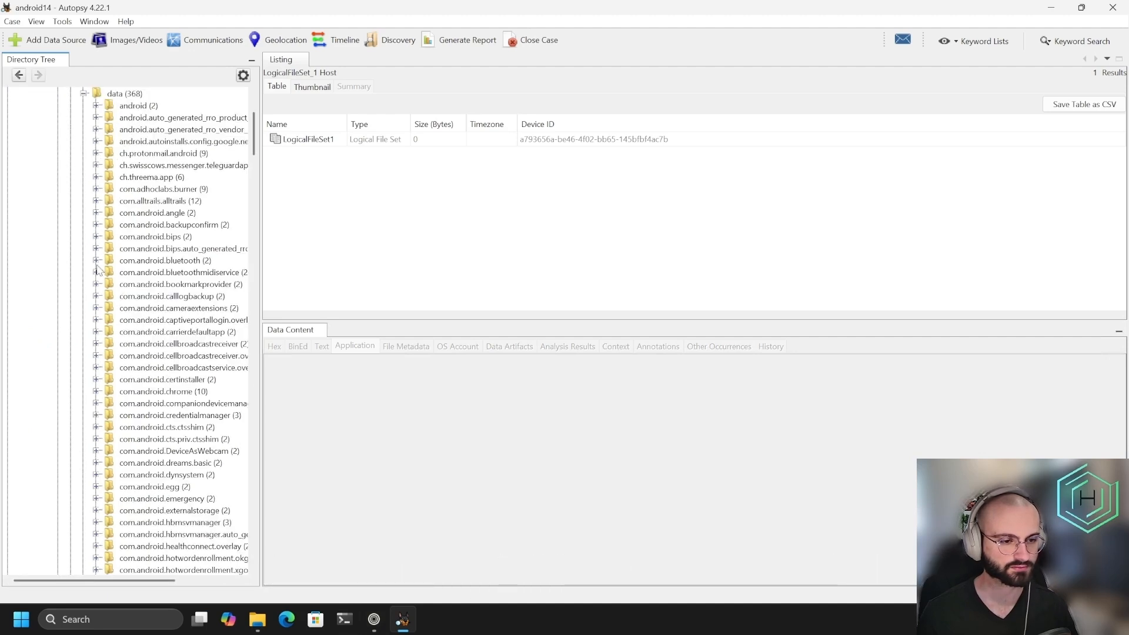
Step: Open the cache/images folder of ch.swisscows.messenger.teleguardapp and list its files
{"action": "left_click", "coordinate": [96, 165]}
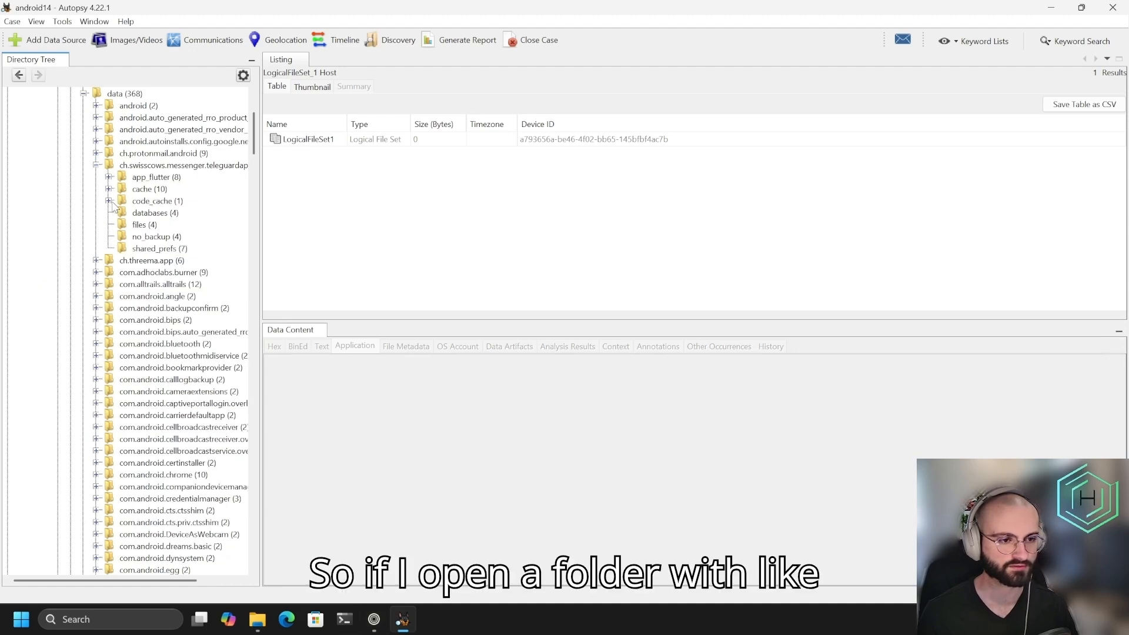
{"action": "left_click", "coordinate": [109, 189]}
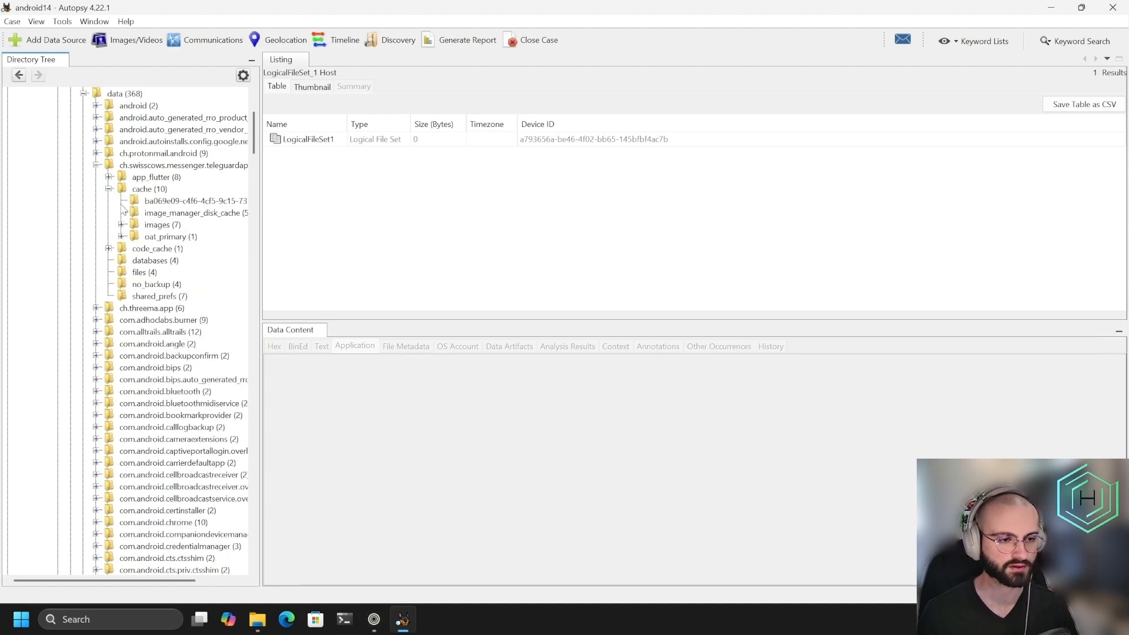
{"action": "left_click", "coordinate": [180, 226]}
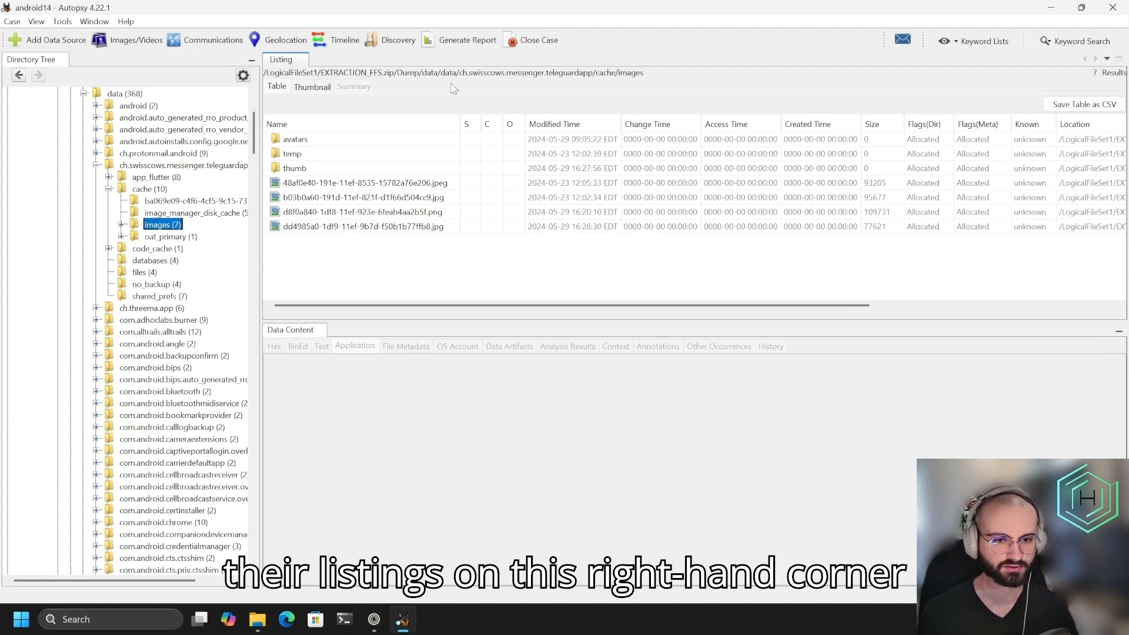
Step: Open download_tasks.db from the teleguardapp databases folder and view its task table
{"action": "left_click", "coordinate": [164, 260]}
{"action": "left_click", "coordinate": [324, 169]}
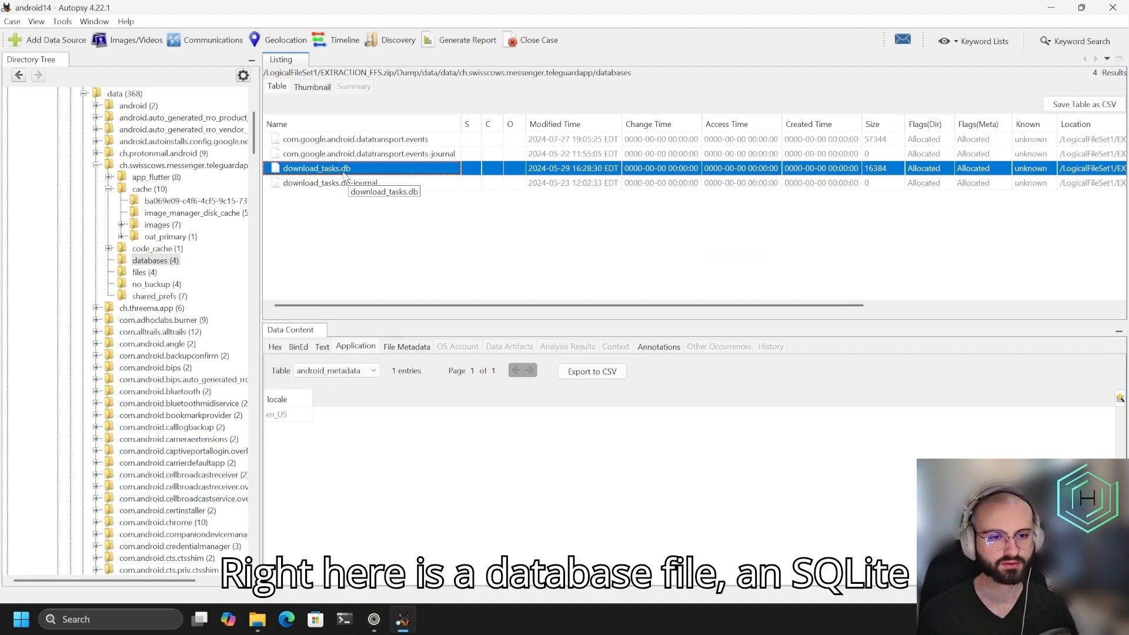
{"action": "left_click", "coordinate": [346, 371]}
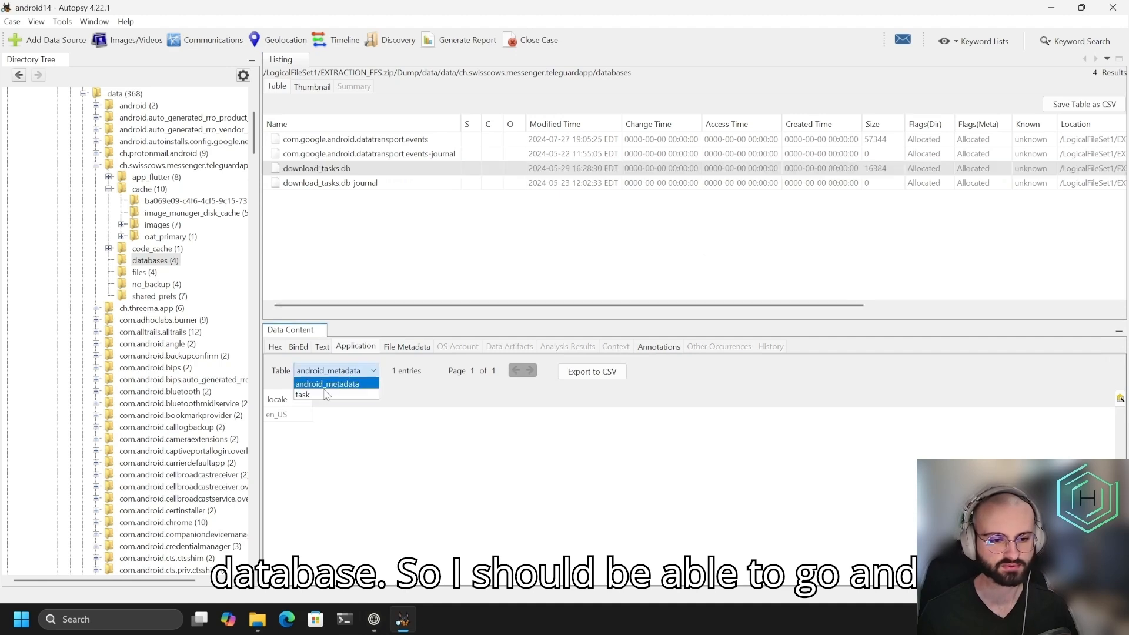
{"action": "left_click", "coordinate": [326, 394]}
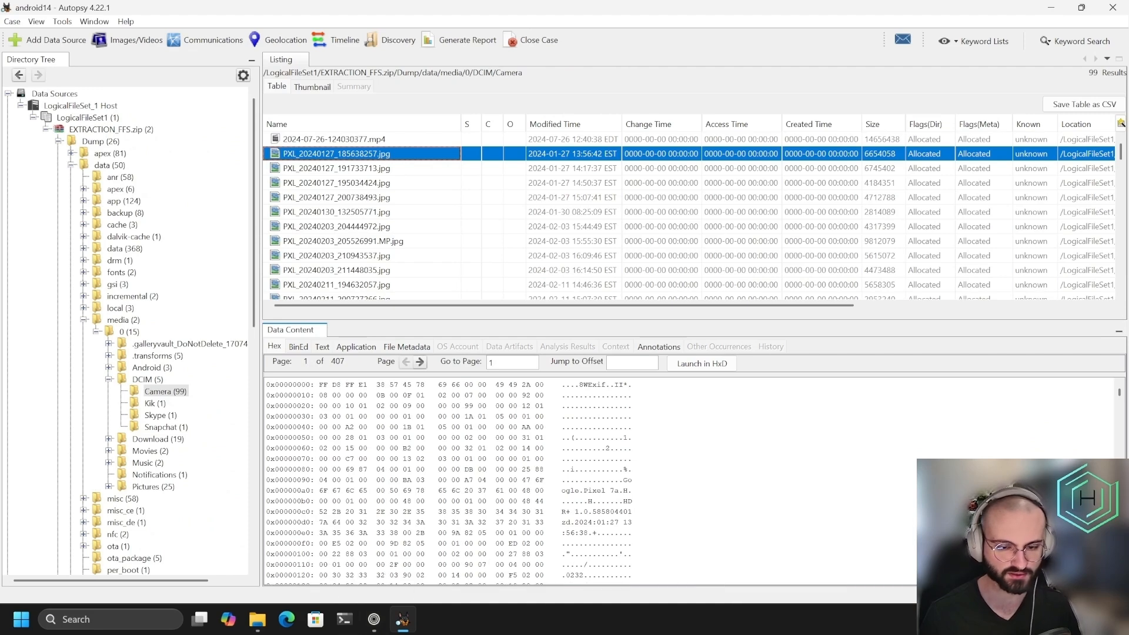
Step: Examine the hex content of PXL_20240127_185638257.jpg from the DCIM/Camera folder
{"action": "left_click", "coordinate": [577, 409]}
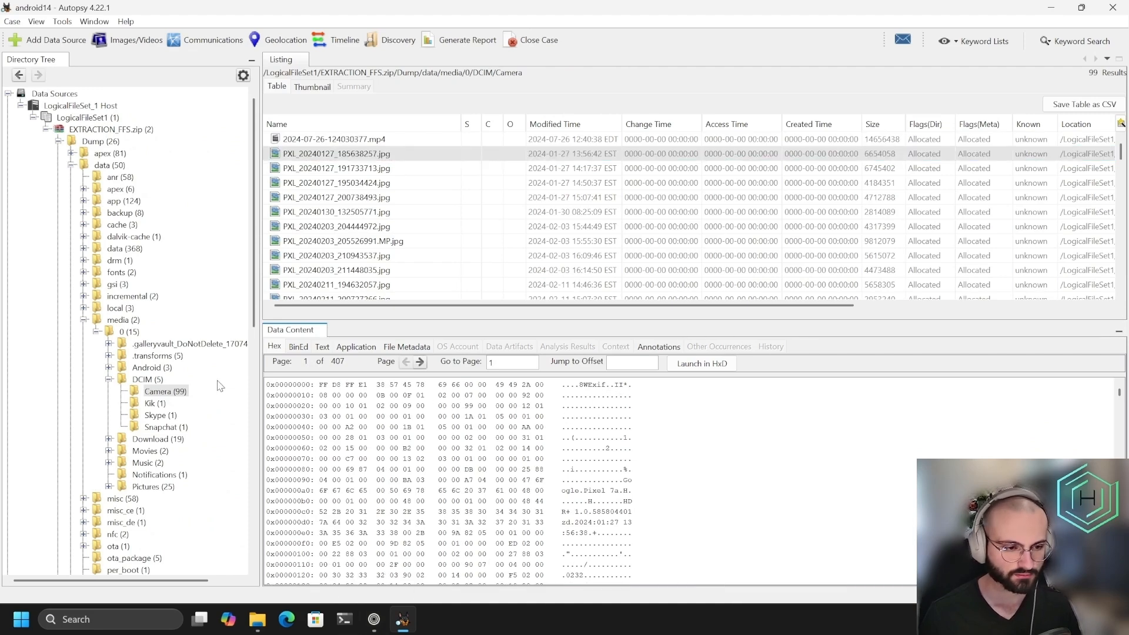
{"action": "left_click", "coordinate": [412, 348]}
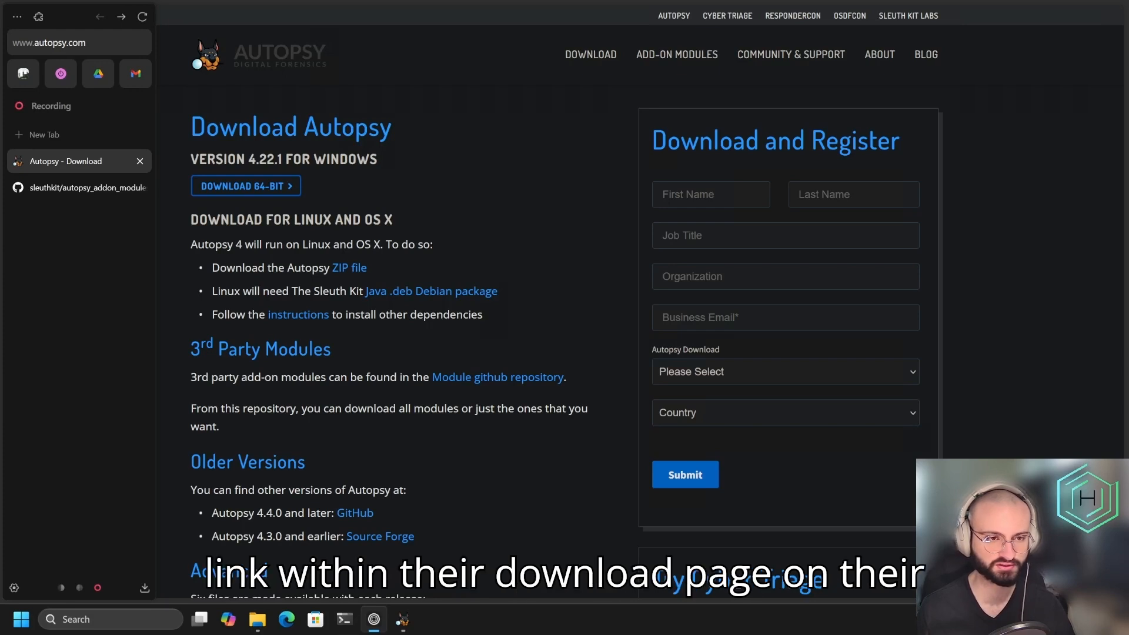
Step: Find the stable BinEd Autopsy Plugin 0.2.0 through ContentViewerModules in the sleuthkit autopsy_addon_modules repository, and locate its .nbm file in Downloads/demo
{"action": "left_click", "coordinate": [75, 184]}
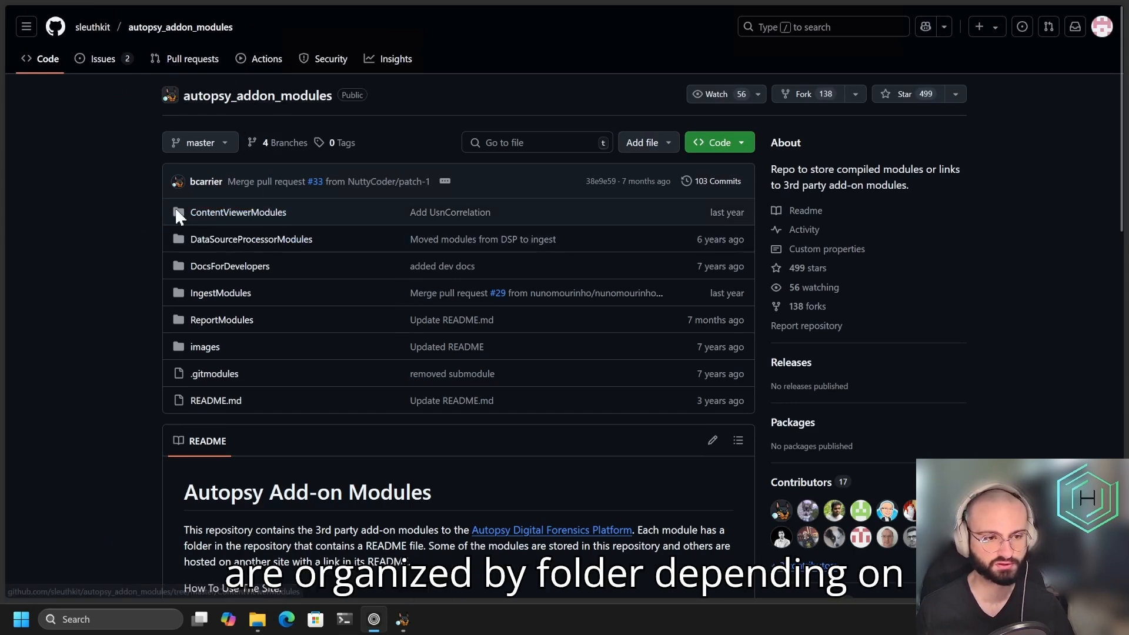
{"action": "left_click", "coordinate": [216, 219]}
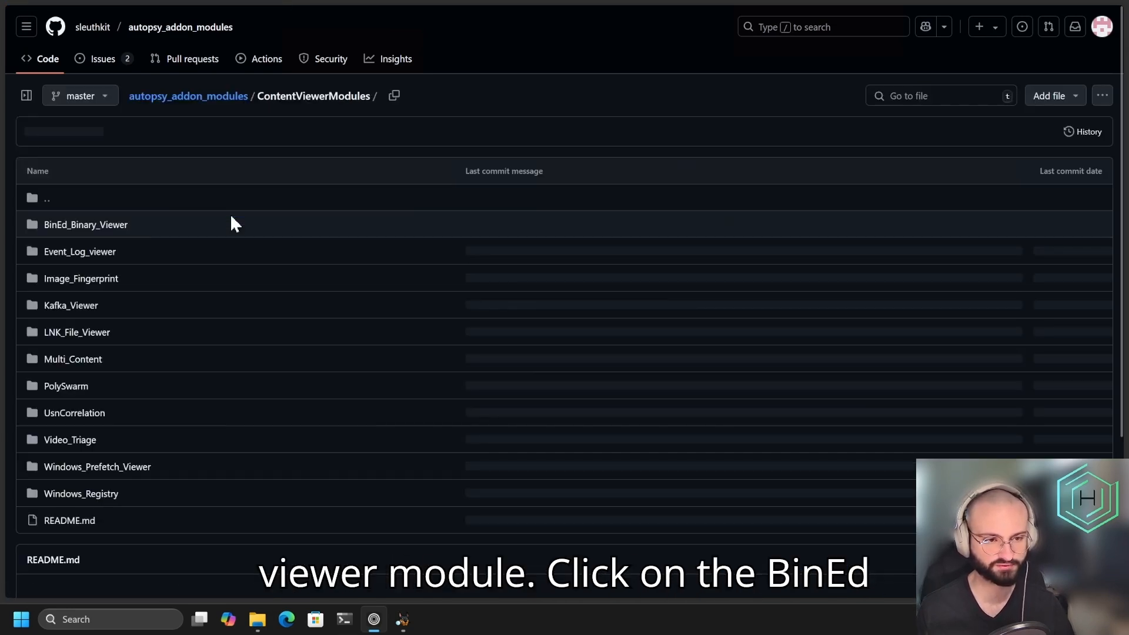
{"action": "left_click", "coordinate": [89, 231]}
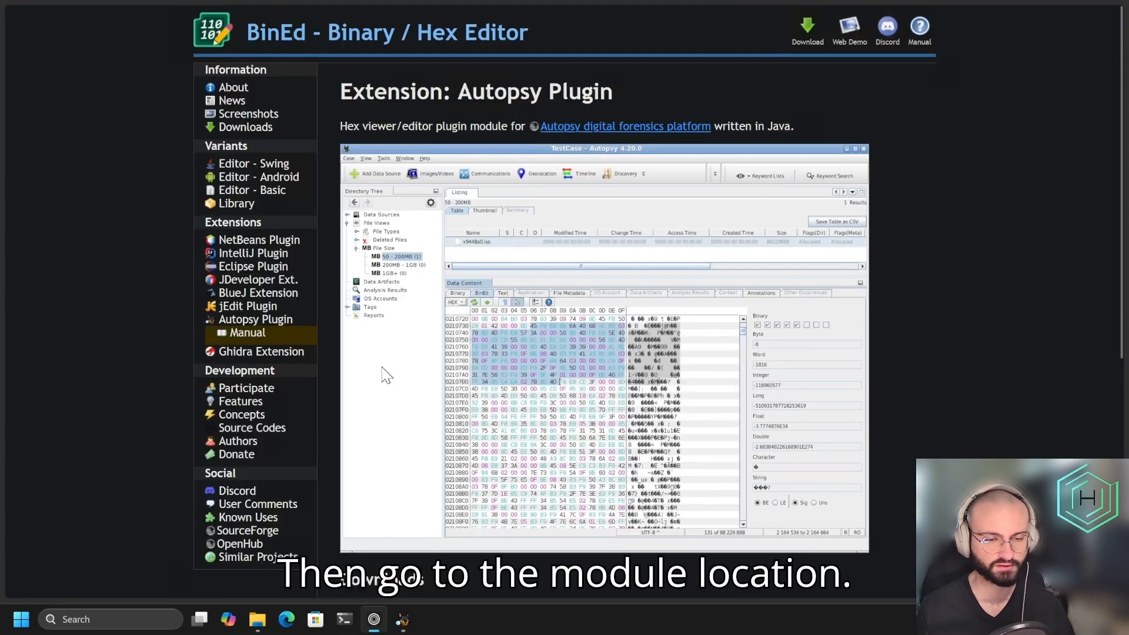
{"action": "scroll", "coordinate": [489, 337], "scroll_direction": "down", "scroll_amount": 5}
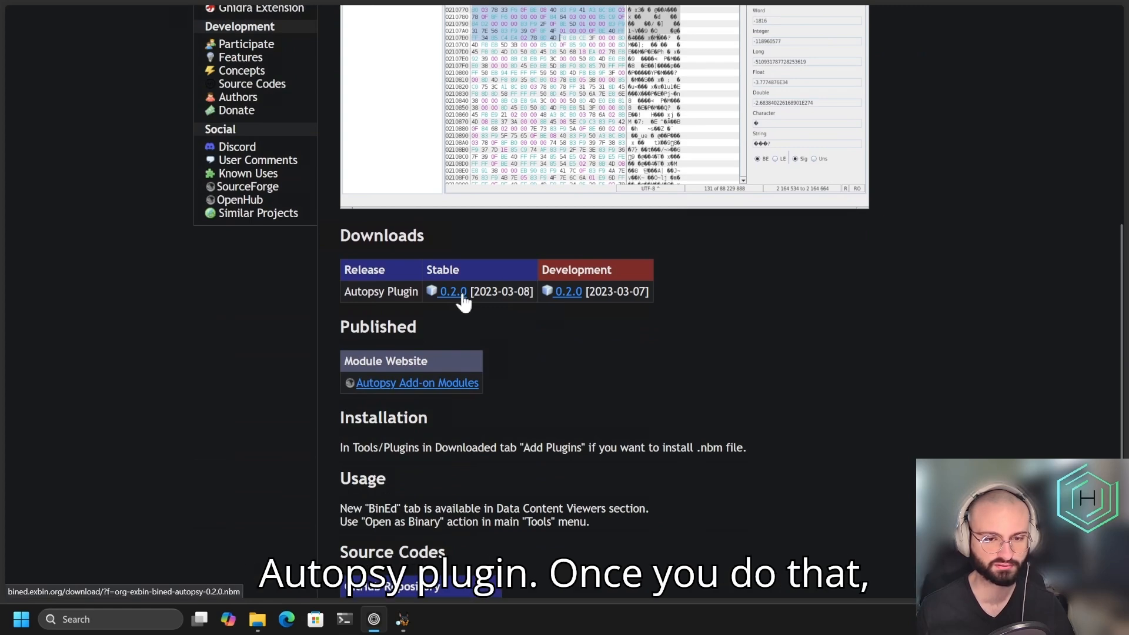
{"action": "left_click", "coordinate": [256, 619]}
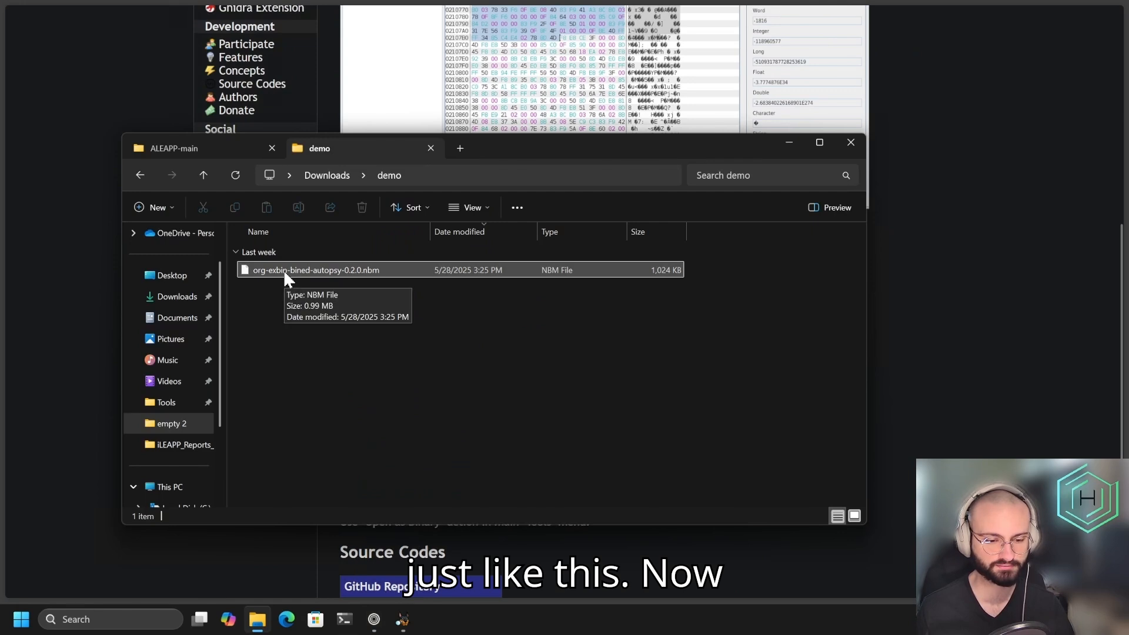
Step: Switch to Autopsy and add org-exbin-bined-autopsy-0.2.0.nbm from the demo folder to the downloaded plugins
{"action": "left_click", "coordinate": [402, 619]}
{"action": "left_click", "coordinate": [12, 21]}
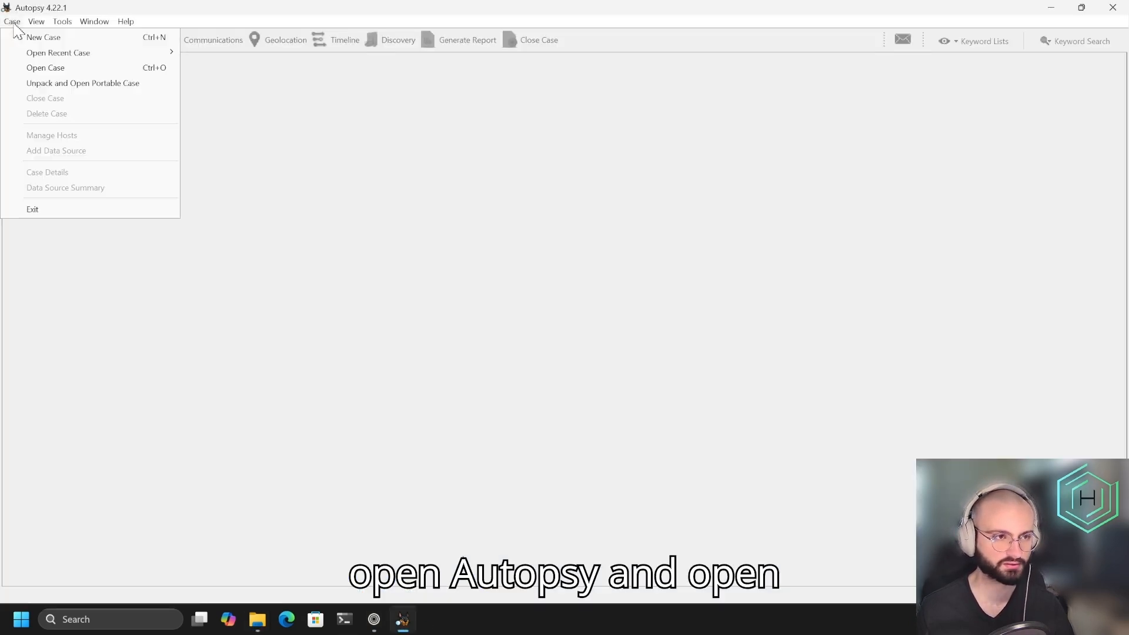
{"action": "mouse_move", "coordinate": [61, 26]}
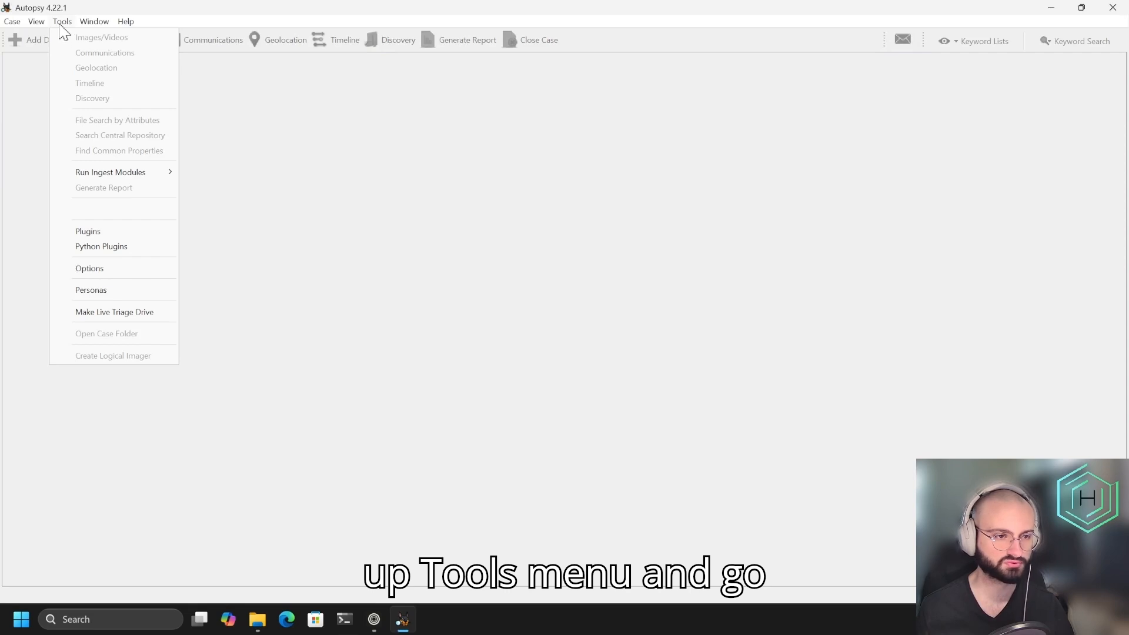
{"action": "left_click", "coordinate": [85, 231]}
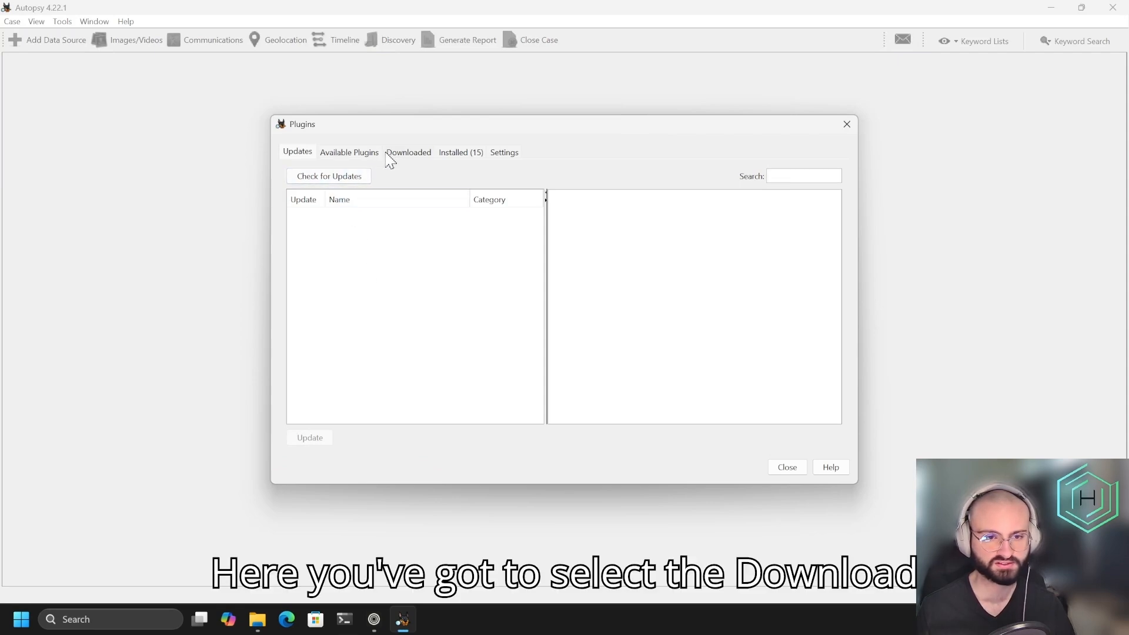
{"action": "left_click", "coordinate": [410, 156]}
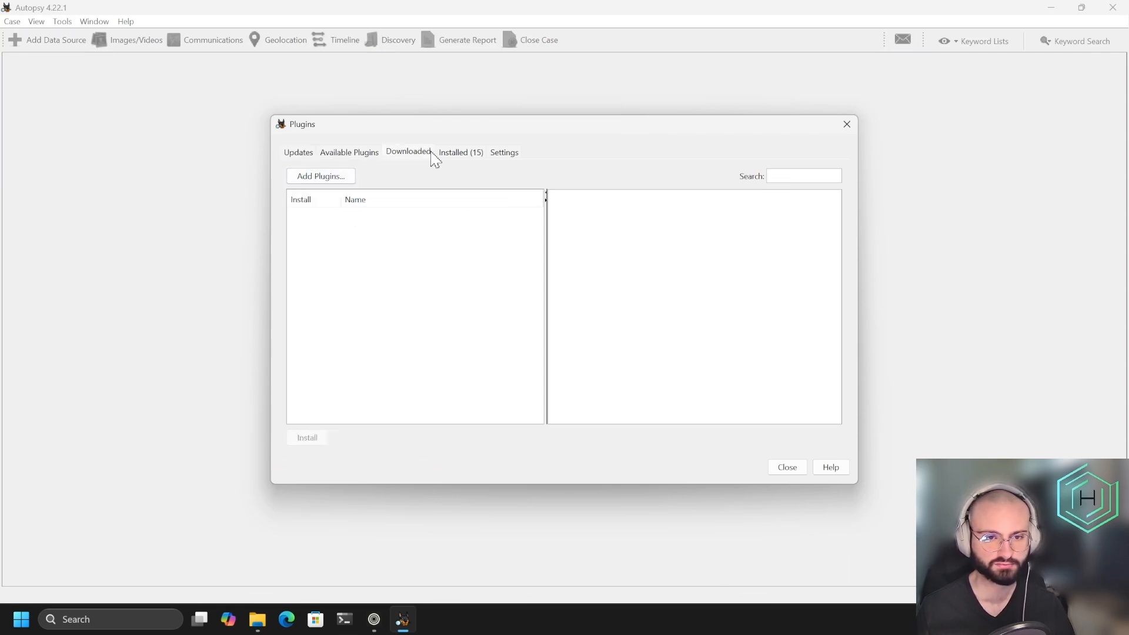
{"action": "left_click", "coordinate": [328, 181]}
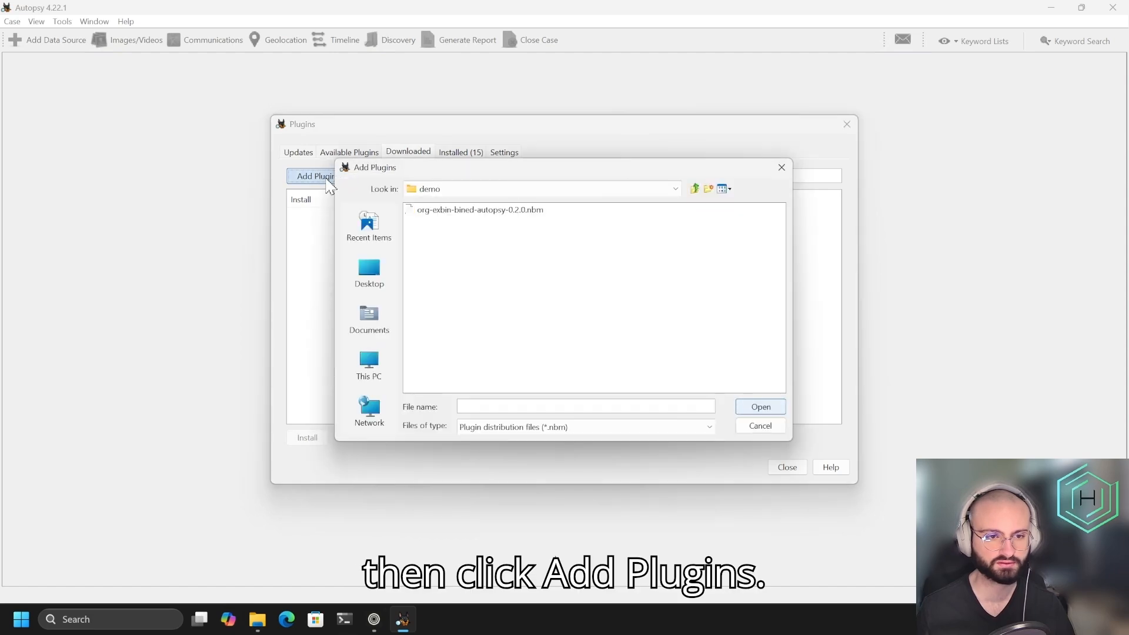
{"action": "left_click", "coordinate": [456, 213]}
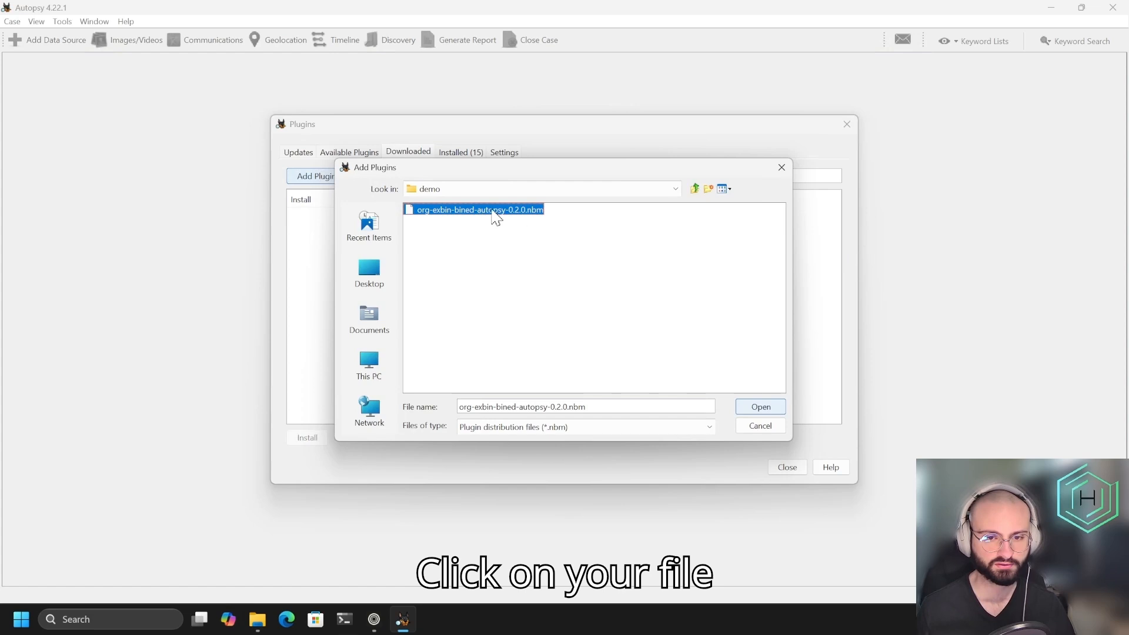
{"action": "left_click", "coordinate": [767, 413]}
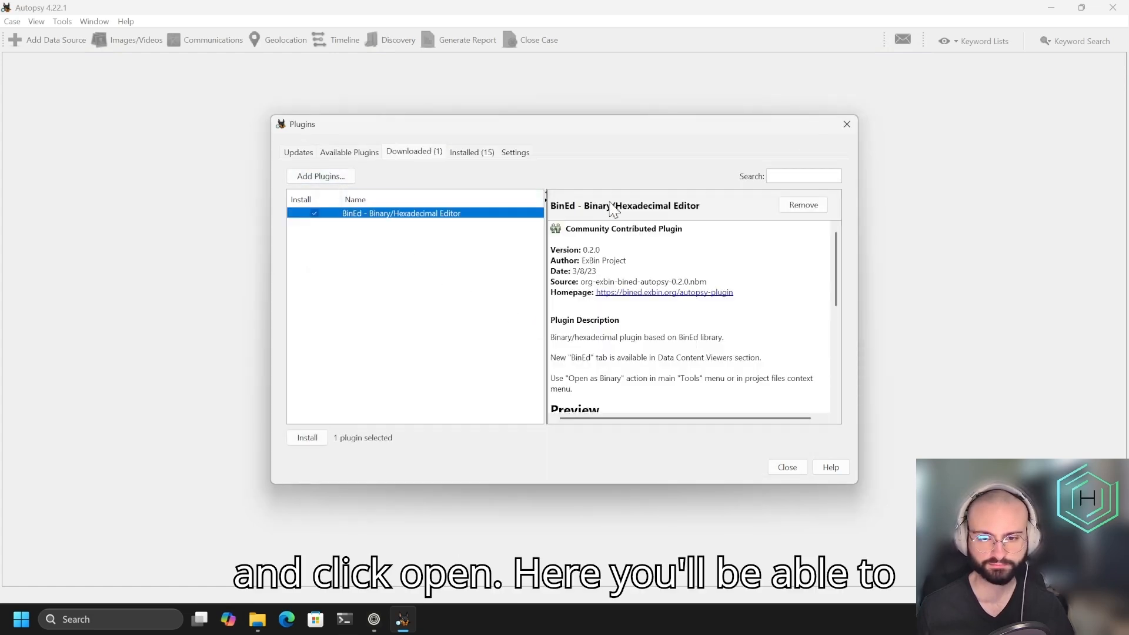
Step: Install the BinEd - Binary/Hexadecimal Editor plugin, accepting its license terms and allowing the unsigned plugin, and close the plugin manager
{"action": "scroll", "coordinate": [748, 262], "scroll_direction": "down", "scroll_amount": 8}
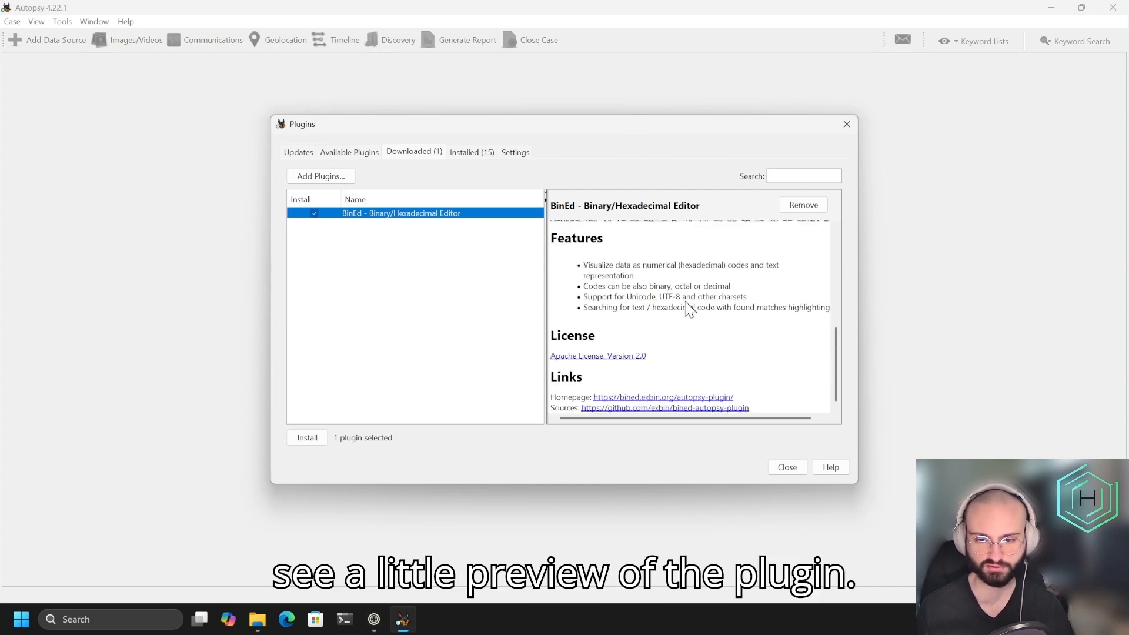
{"action": "scroll", "coordinate": [676, 340], "scroll_direction": "up", "scroll_amount": 8}
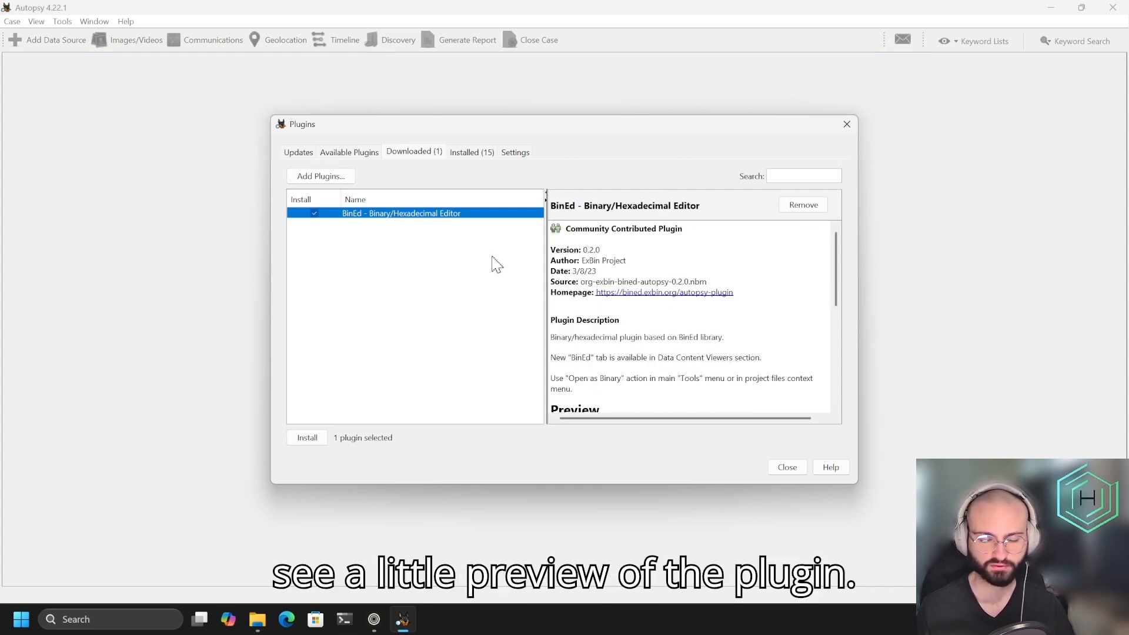
{"action": "left_click", "coordinate": [296, 440]}
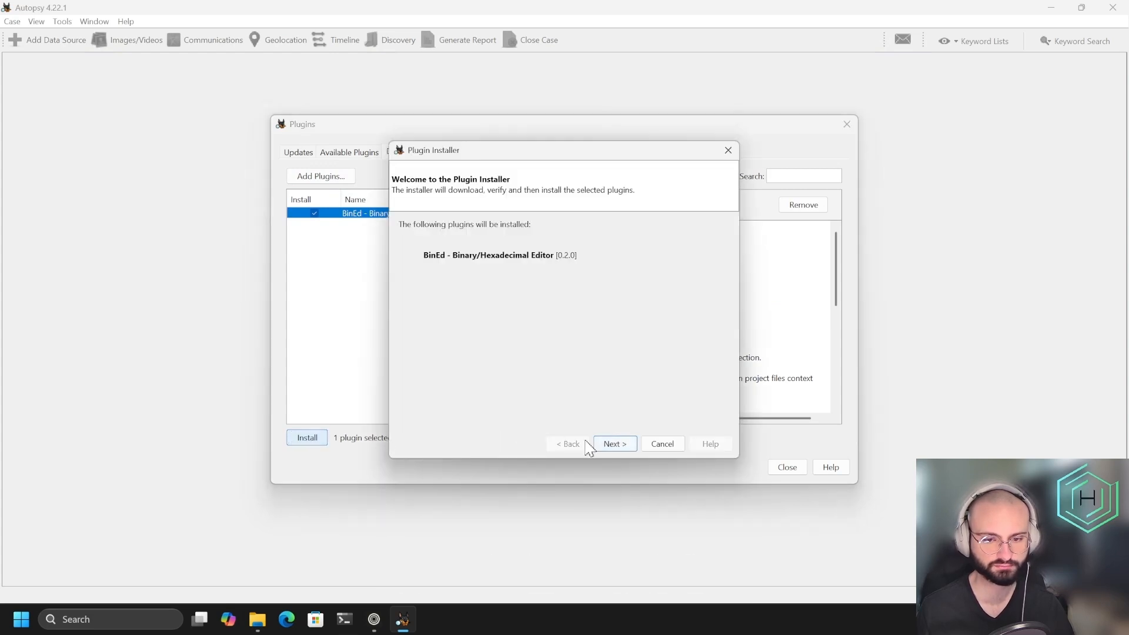
{"action": "left_click", "coordinate": [619, 446]}
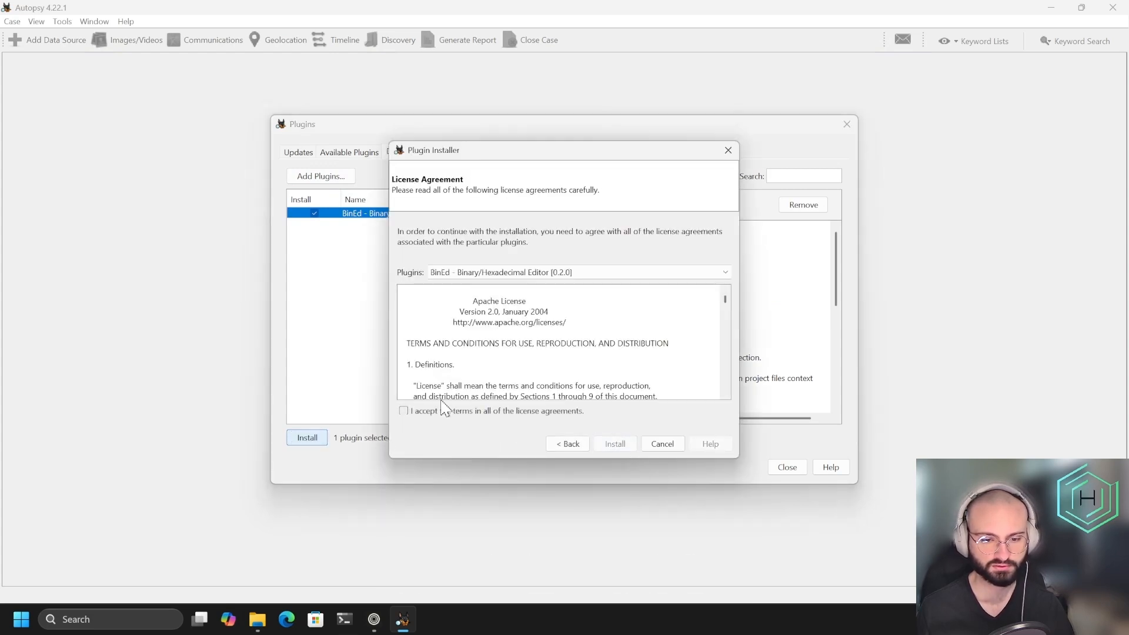
{"action": "left_click", "coordinate": [412, 412]}
{"action": "scroll", "coordinate": [505, 352], "scroll_direction": "down", "scroll_amount": 1}
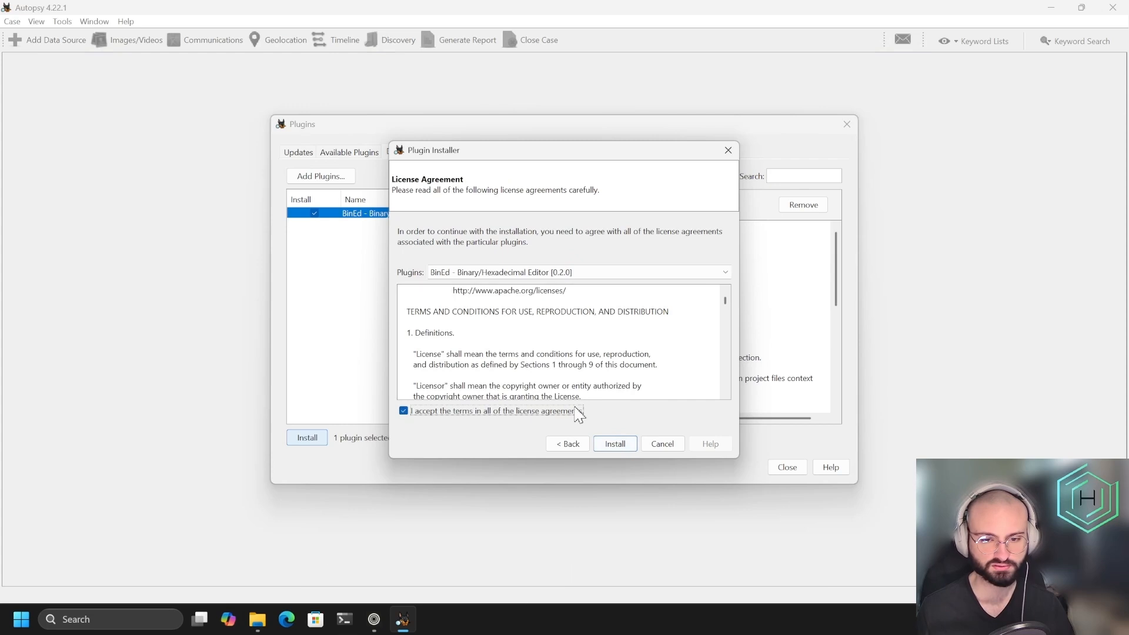
{"action": "left_click", "coordinate": [617, 444]}
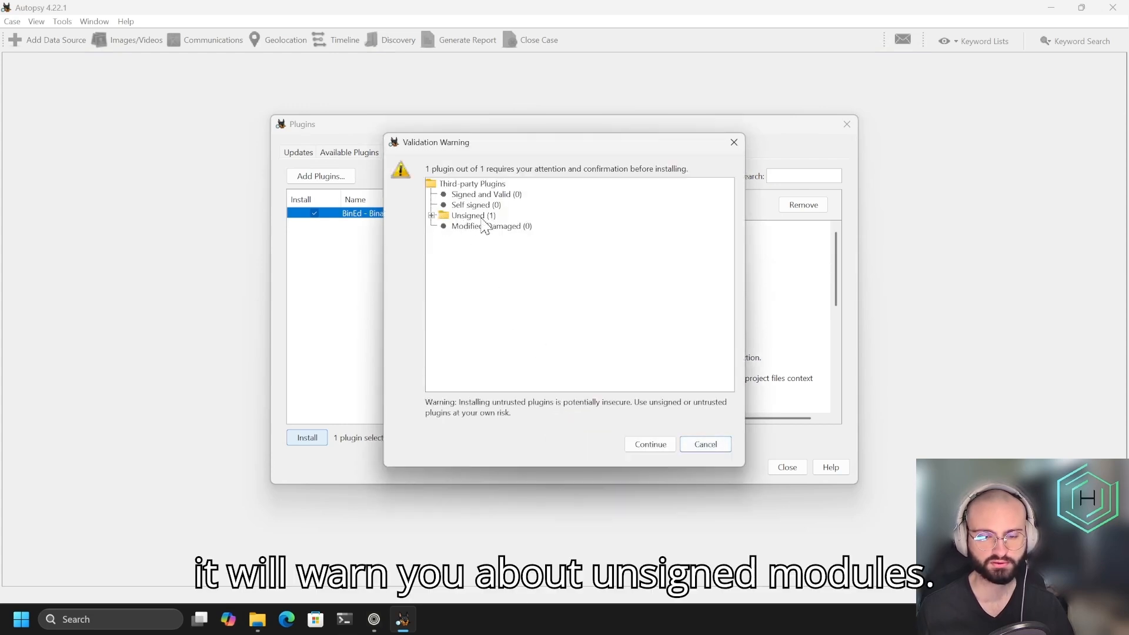
{"action": "left_click", "coordinate": [640, 449]}
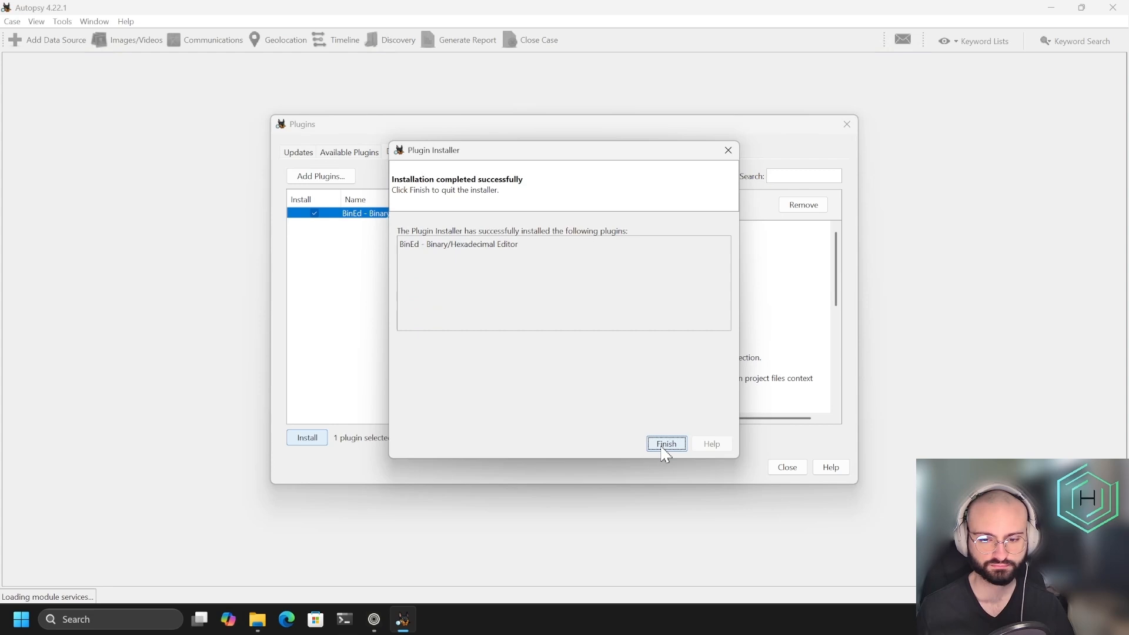
{"action": "left_click", "coordinate": [665, 445]}
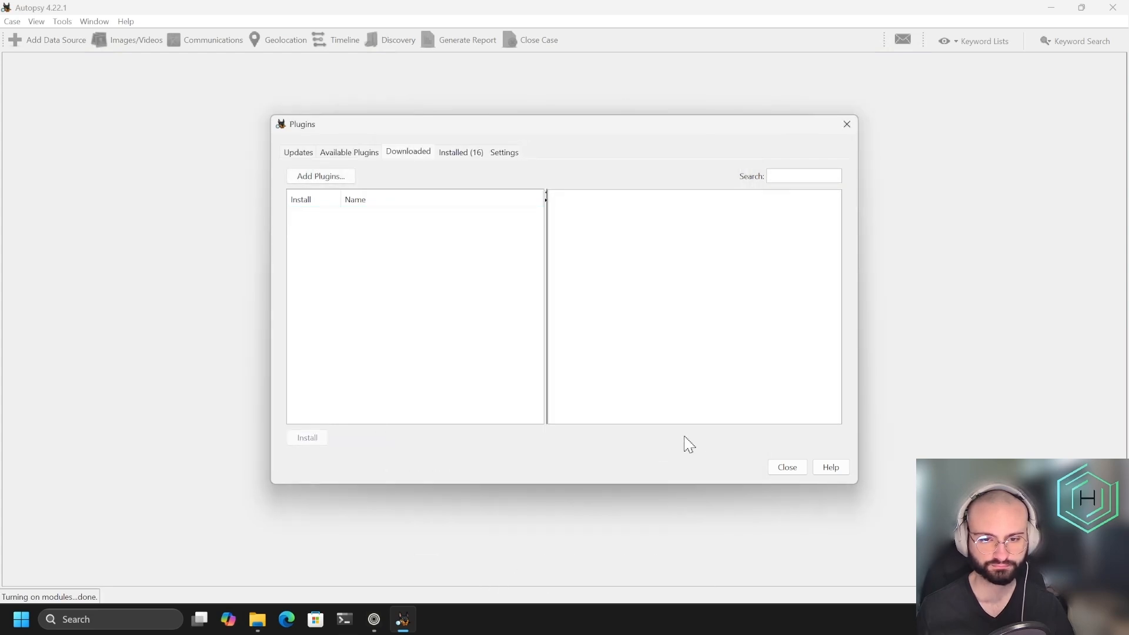
{"action": "left_click", "coordinate": [787, 467]}
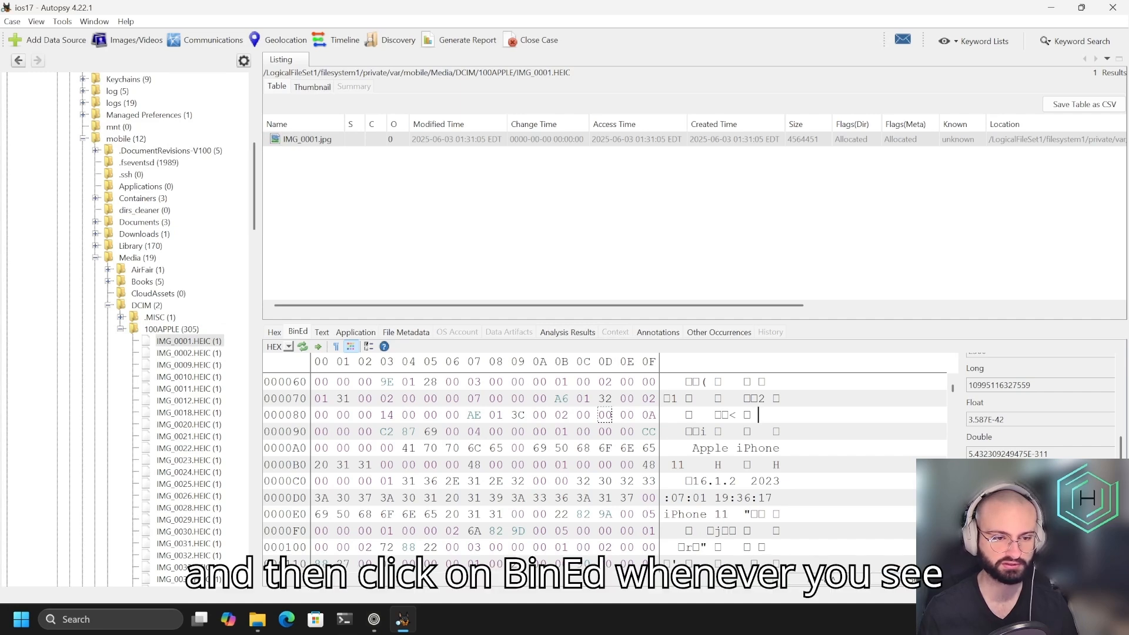
Step: Examine the hex and text content of IMG_0001.jpg from DCIM/100APPLE in the ios17 case with the BinEd viewer
{"action": "left_click", "coordinate": [276, 333]}
{"action": "left_click", "coordinate": [297, 333]}
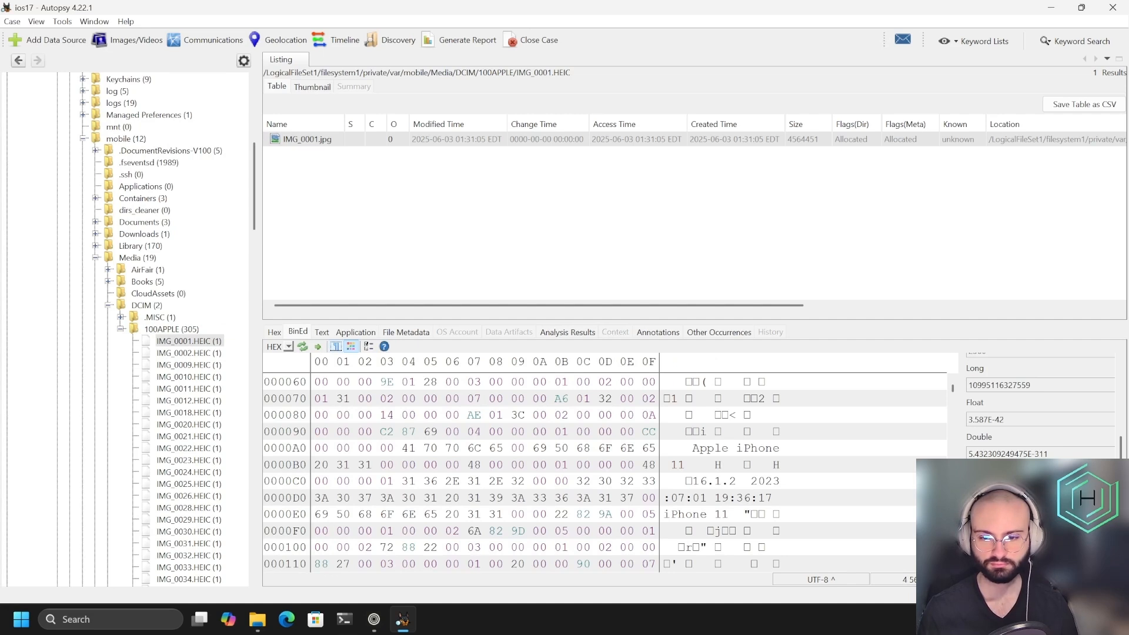
{"action": "left_click", "coordinate": [679, 382]}
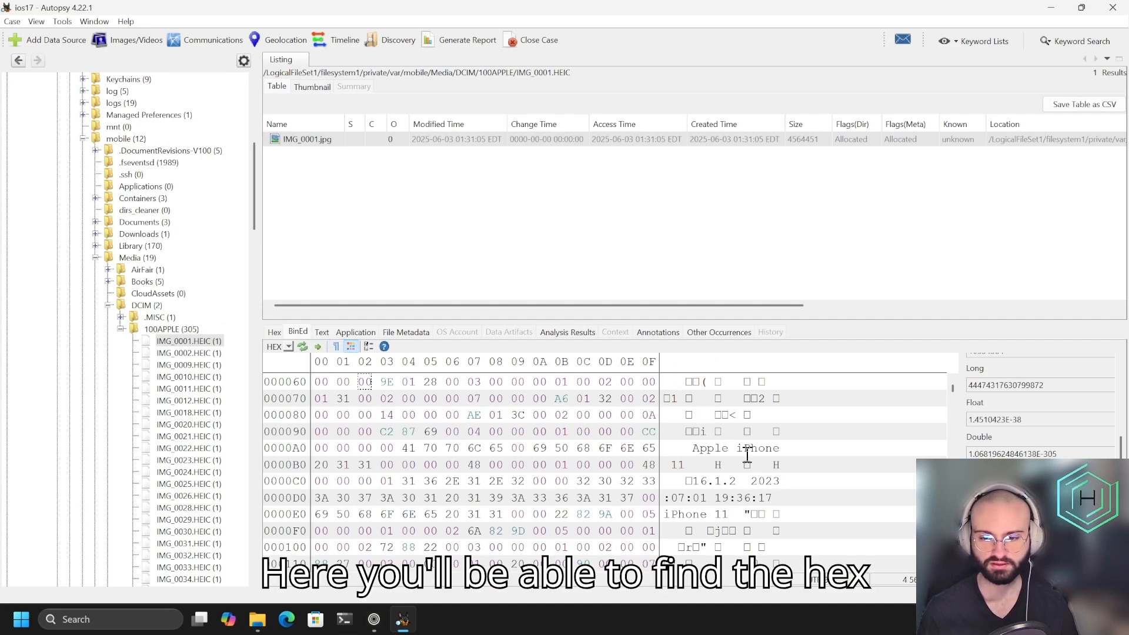
{"action": "scroll", "coordinate": [785, 449], "scroll_direction": "down", "scroll_amount": 2}
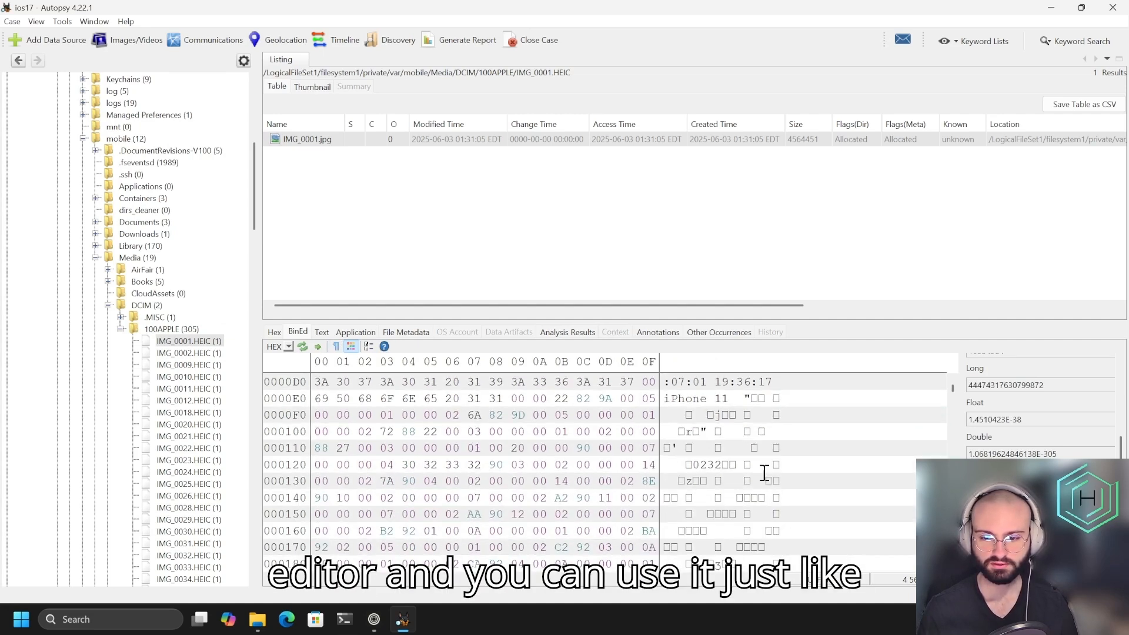
{"action": "scroll", "coordinate": [764, 471], "scroll_direction": "up", "scroll_amount": 3}
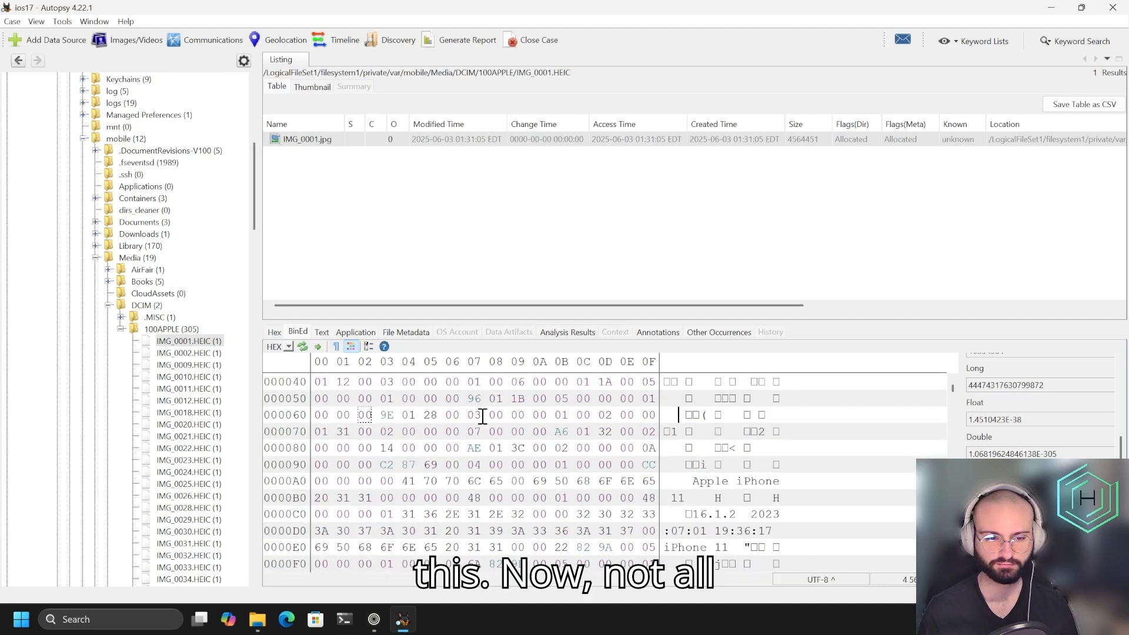